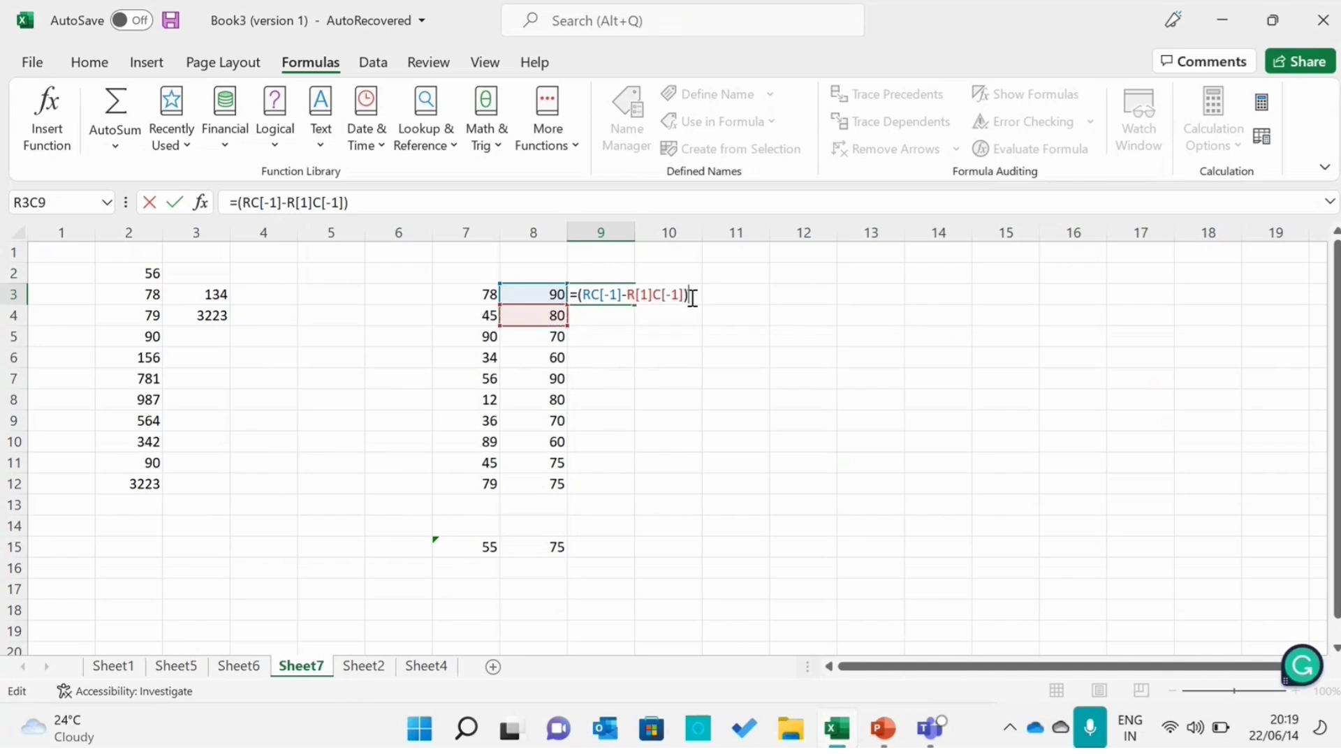
# - Commit the formula =(RC[-1]-R[1]C[-1]) in the cell at row 3, column 9
pyautogui.press('Return')
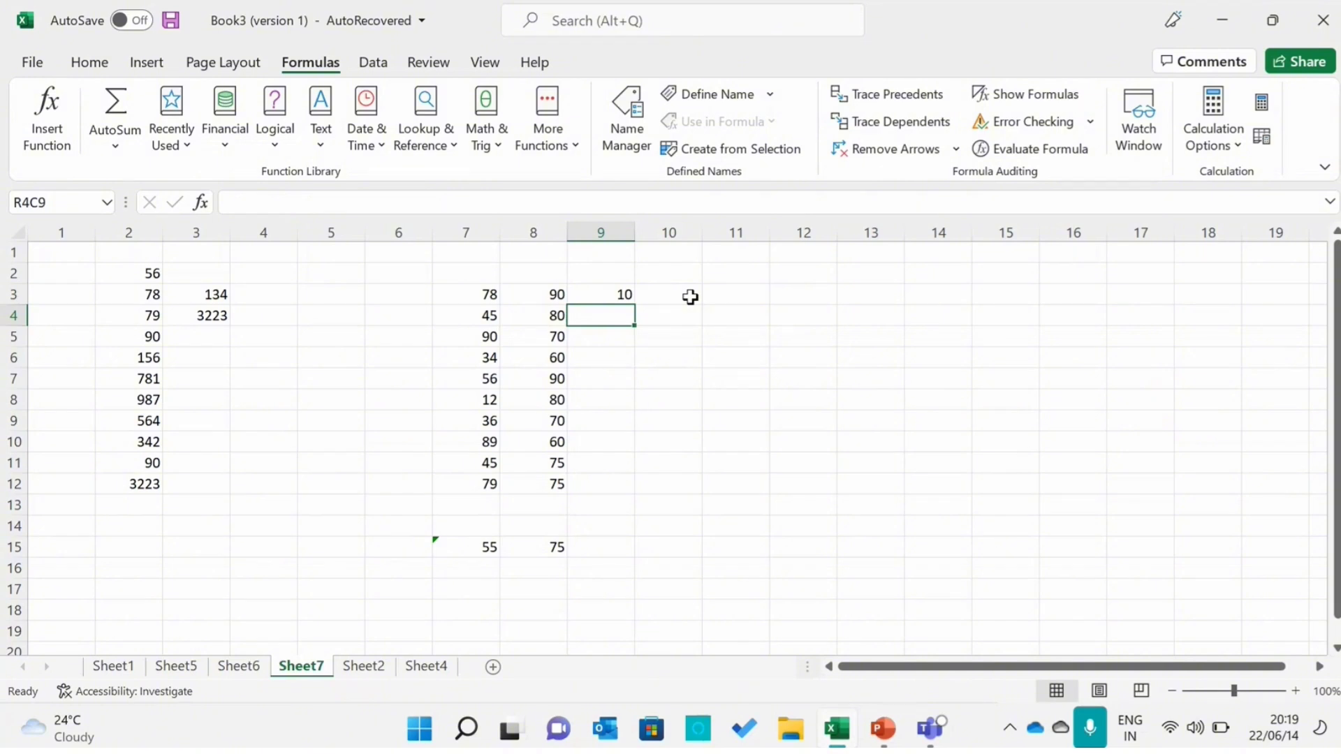
# - Reopen the formula in R3C9 and view the AutoSum and recently used function lists
pyautogui.doubleClick(627, 294)
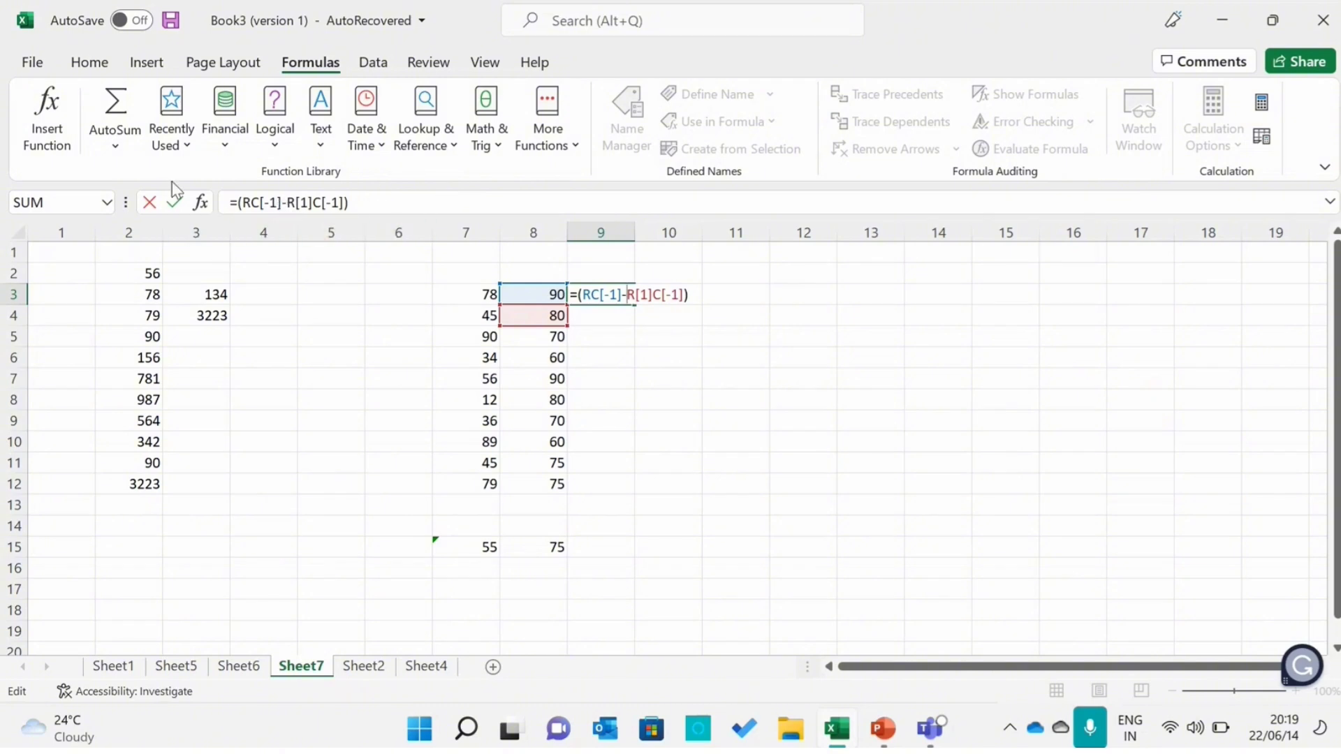
pyautogui.click(120, 148)
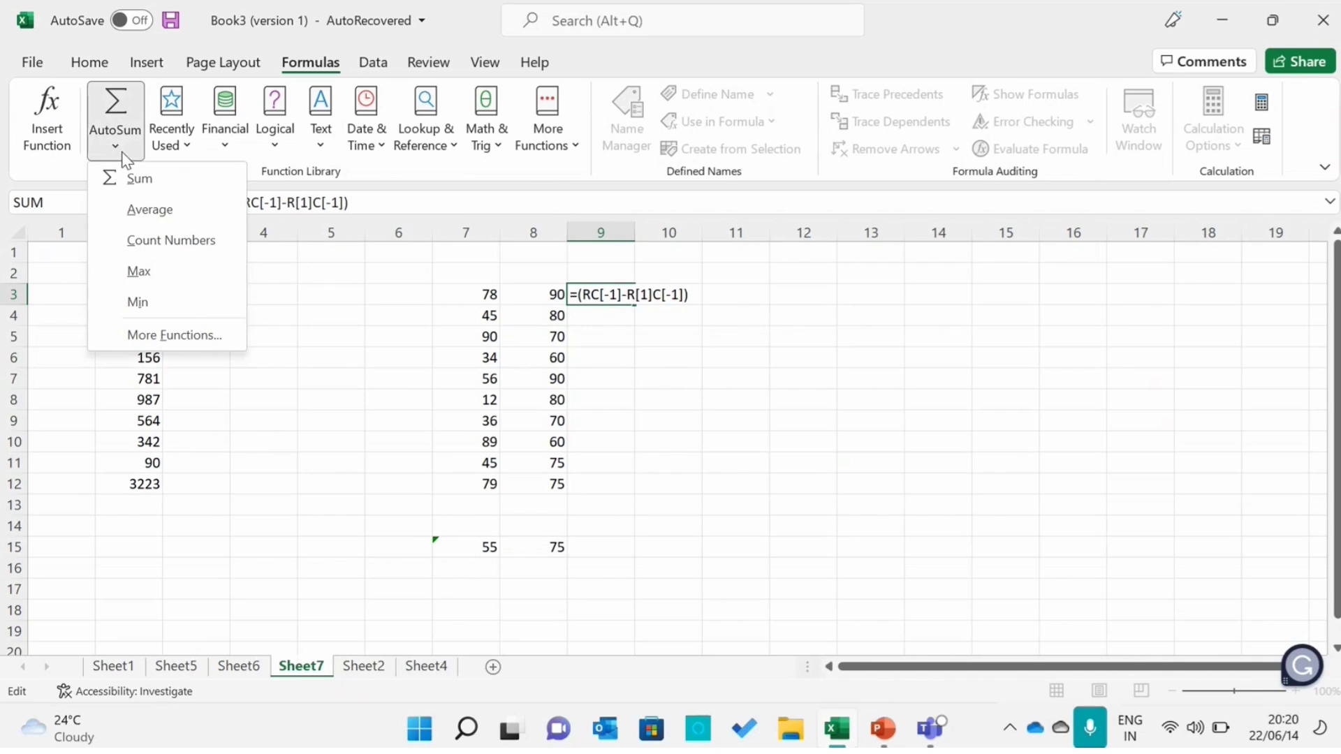
pyautogui.click(181, 146)
pyautogui.click(180, 146)
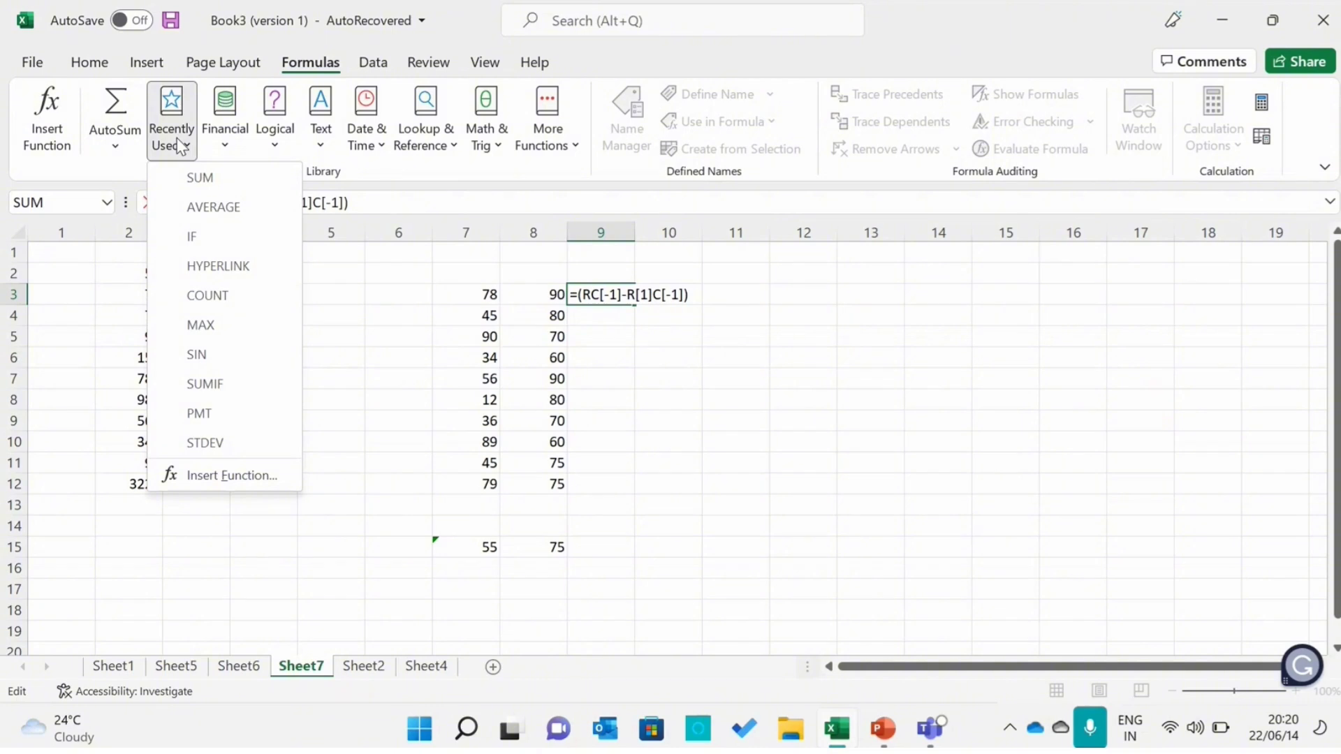
pyautogui.click(697, 366)
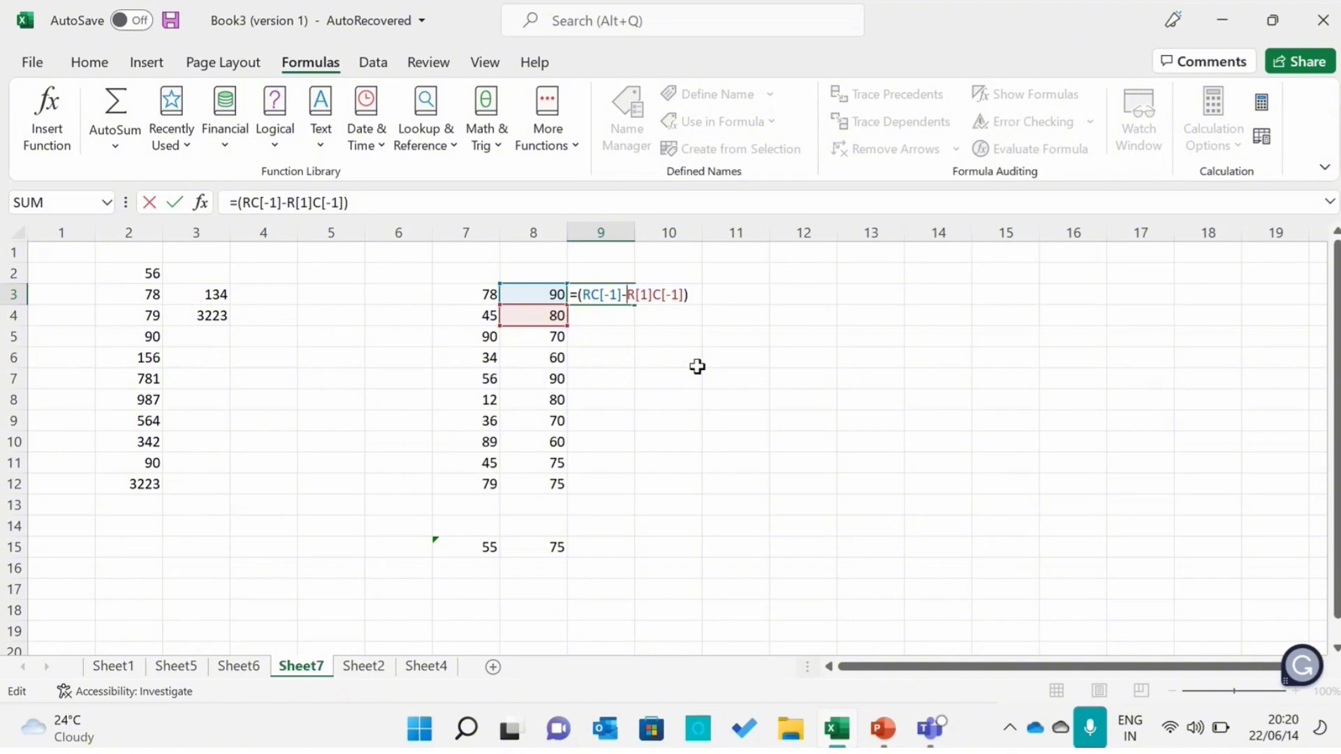
pyautogui.click(593, 314)
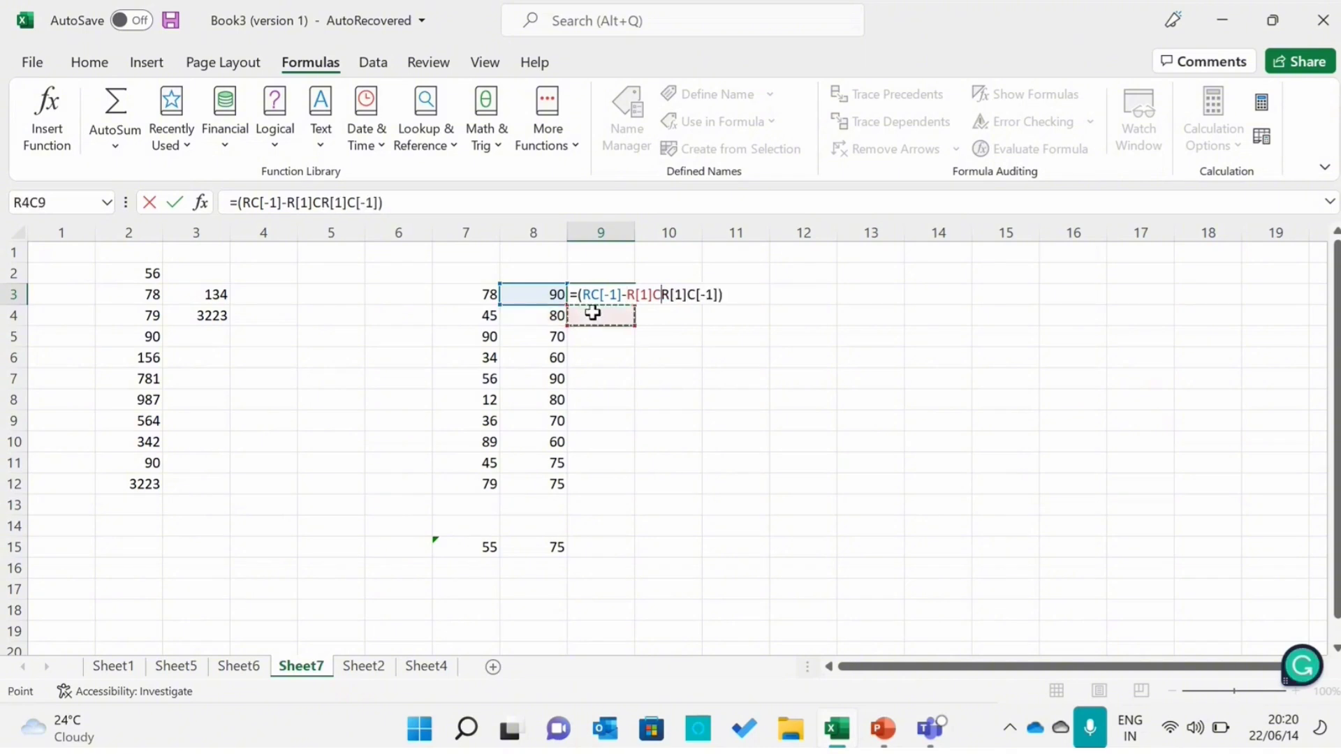
pyautogui.click(617, 345)
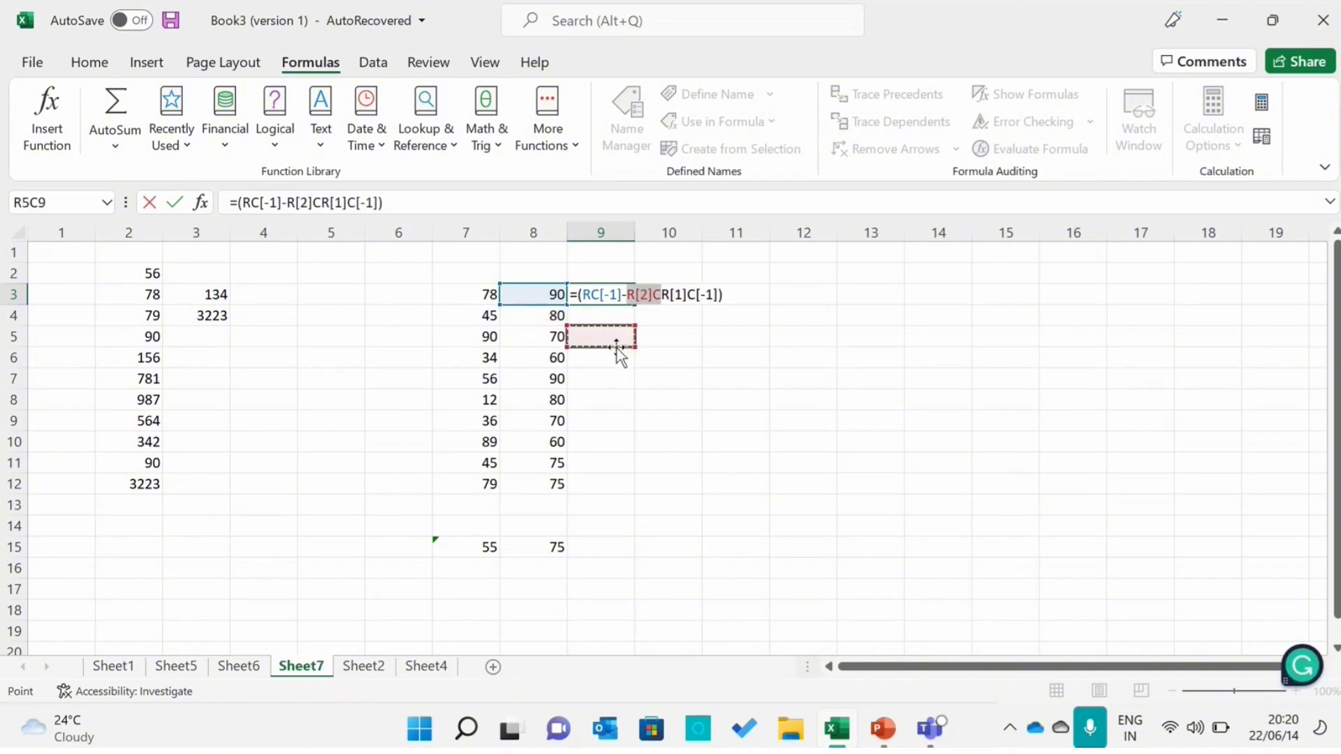
pyautogui.moveTo(618, 349); pyautogui.dragTo(713, 357)
pyautogui.moveTo(773, 285); pyautogui.dragTo(773, 287)
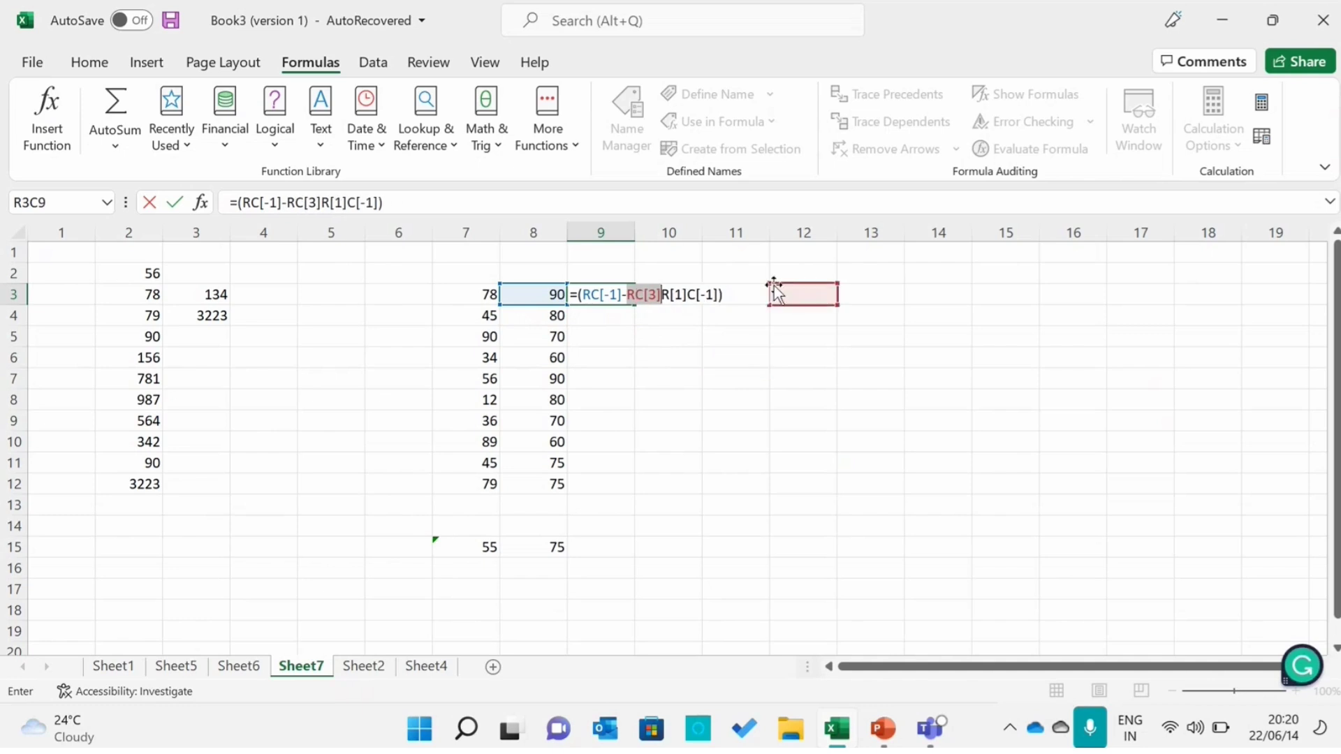
pyautogui.click(413, 199)
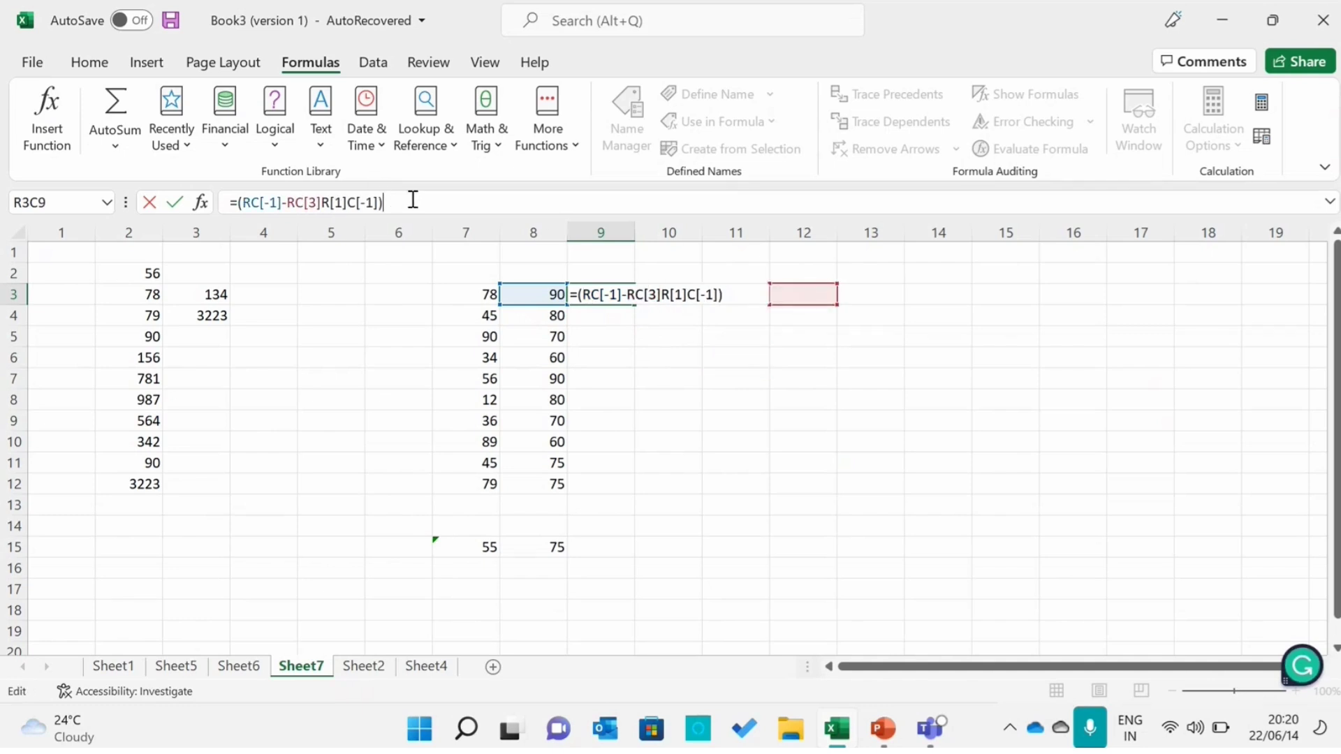
# - Clear the formula in R3C9 down to its equals sign
pyautogui.click(612, 297)
pyautogui.moveTo(736, 301); pyautogui.dragTo(594, 289)
pyautogui.press('BackSpace')
pyautogui.press('BackSpace')
pyautogui.press('BackSpace')
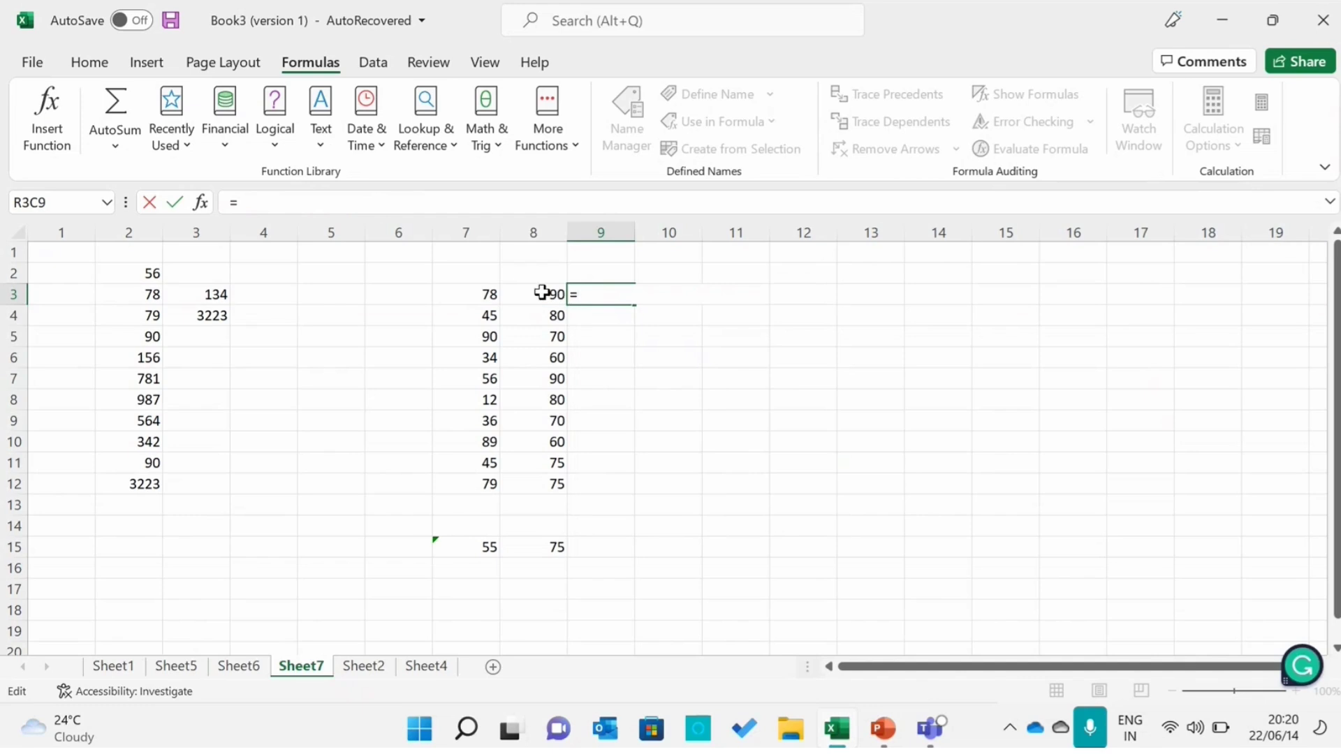
# - Enter the subtraction formula =(RC[-1]-R[8]C[-1]) in R3C9, using the column 8 values in rows 3 and 11
pyautogui.write('(')
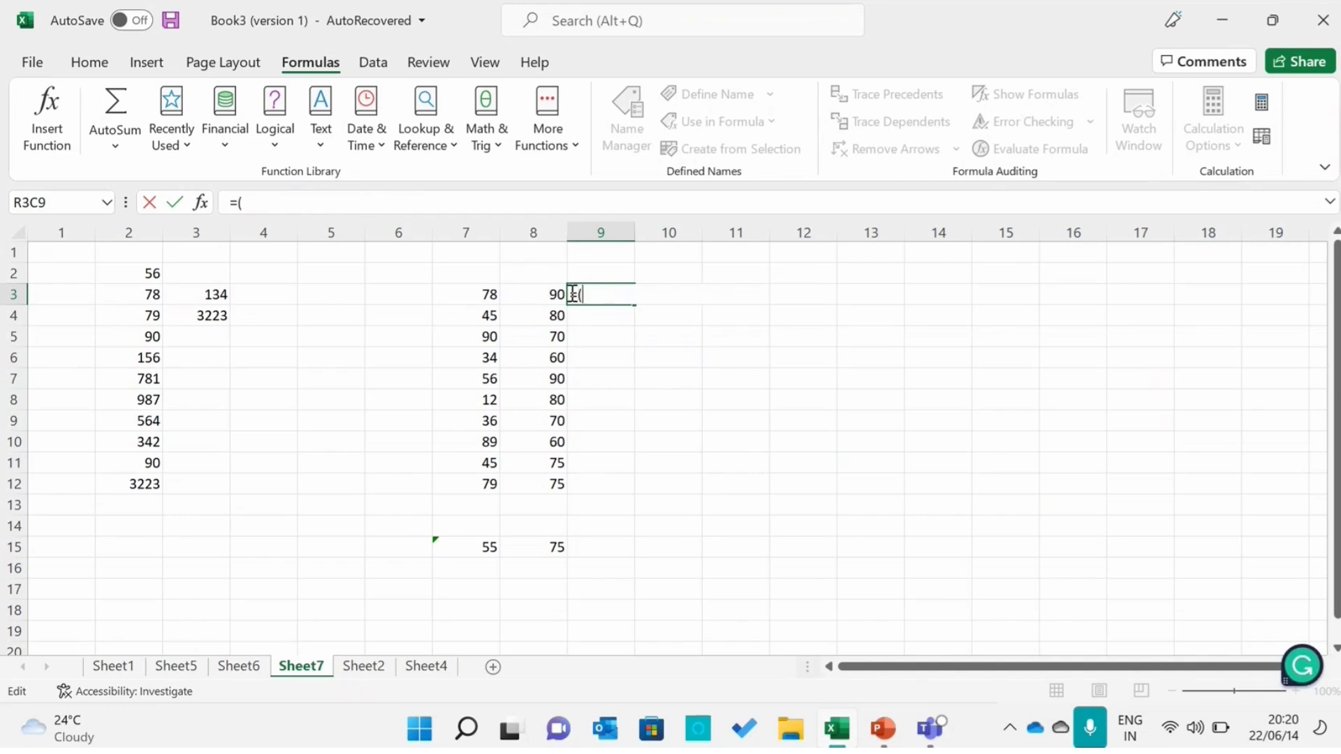
pyautogui.click(548, 294)
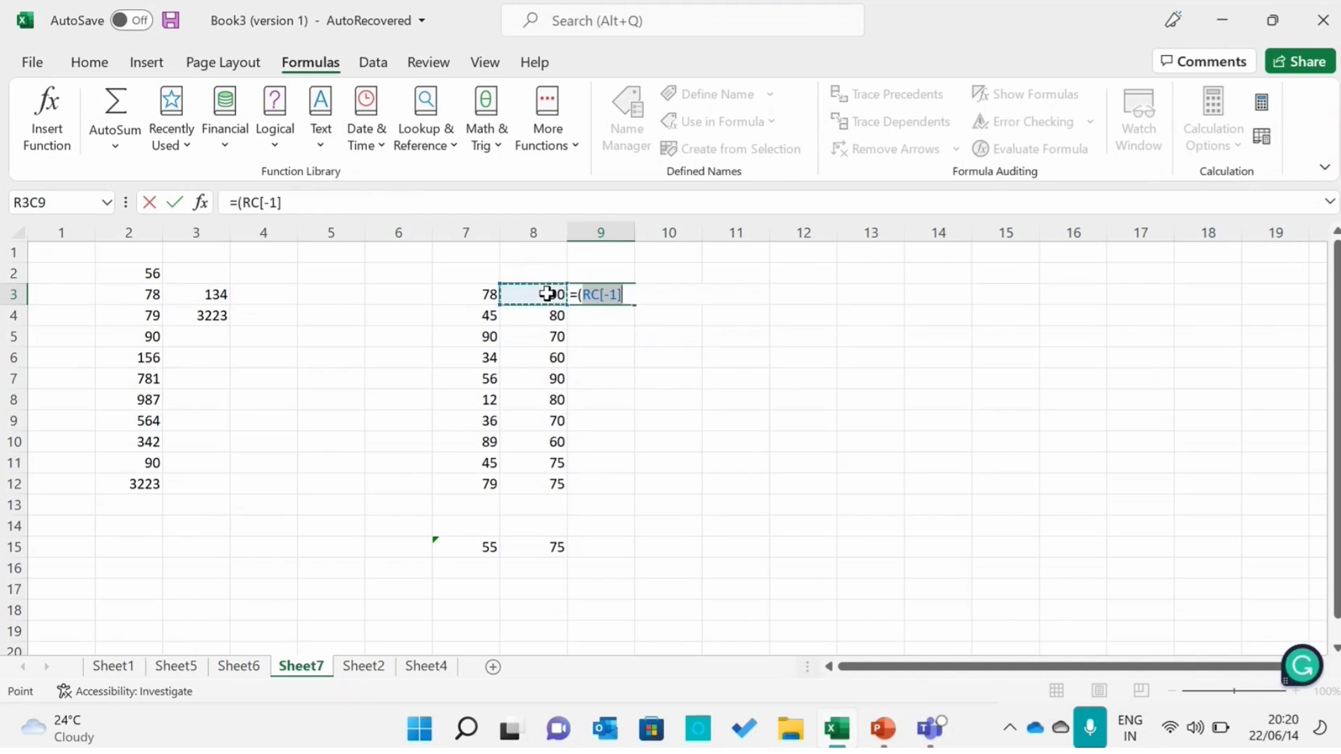
pyautogui.click(632, 297)
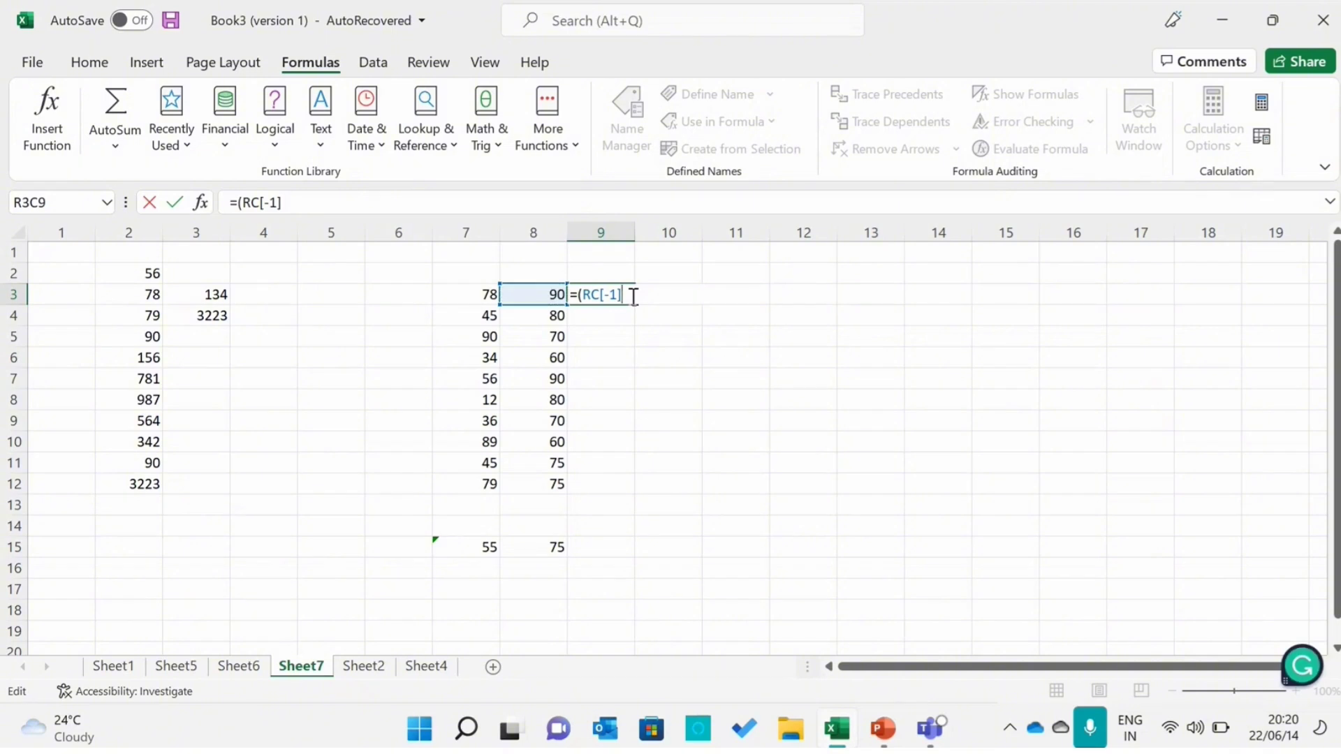
pyautogui.write('-')
pyautogui.click(553, 463)
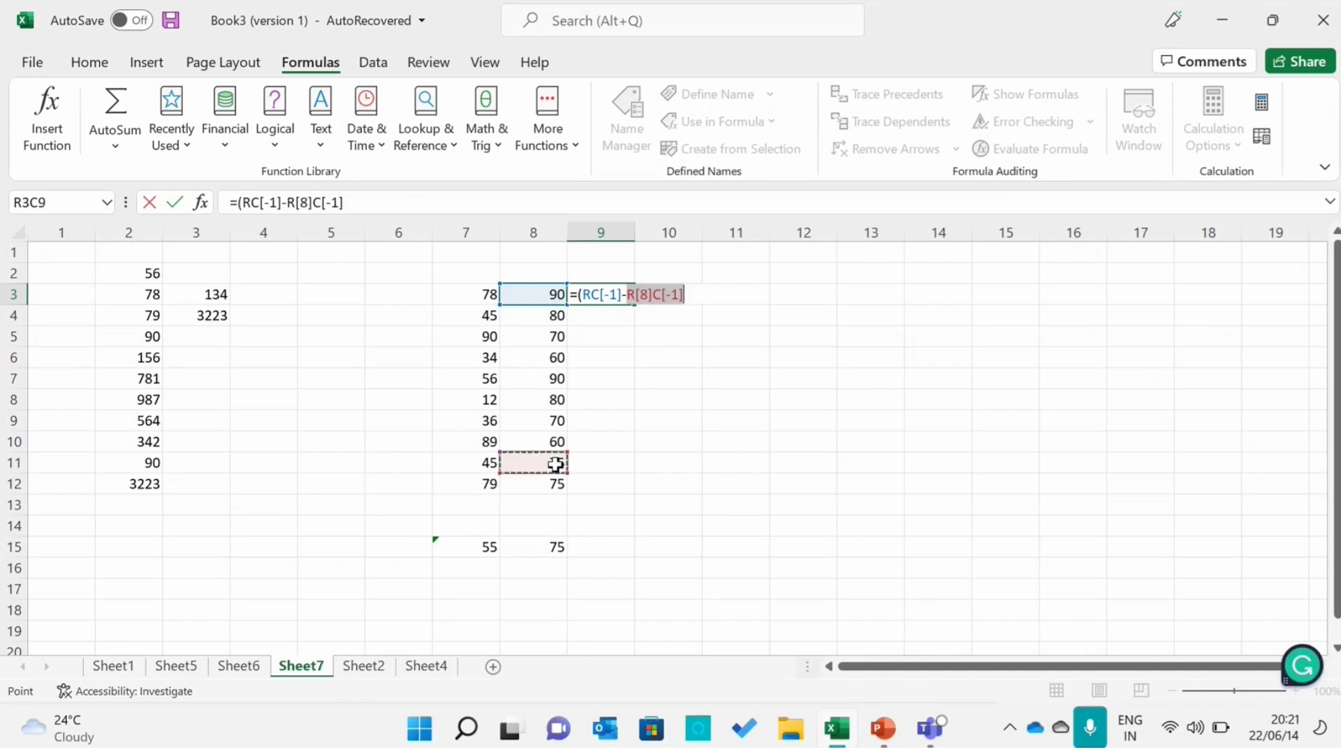
pyautogui.click(704, 296)
pyautogui.write(')')
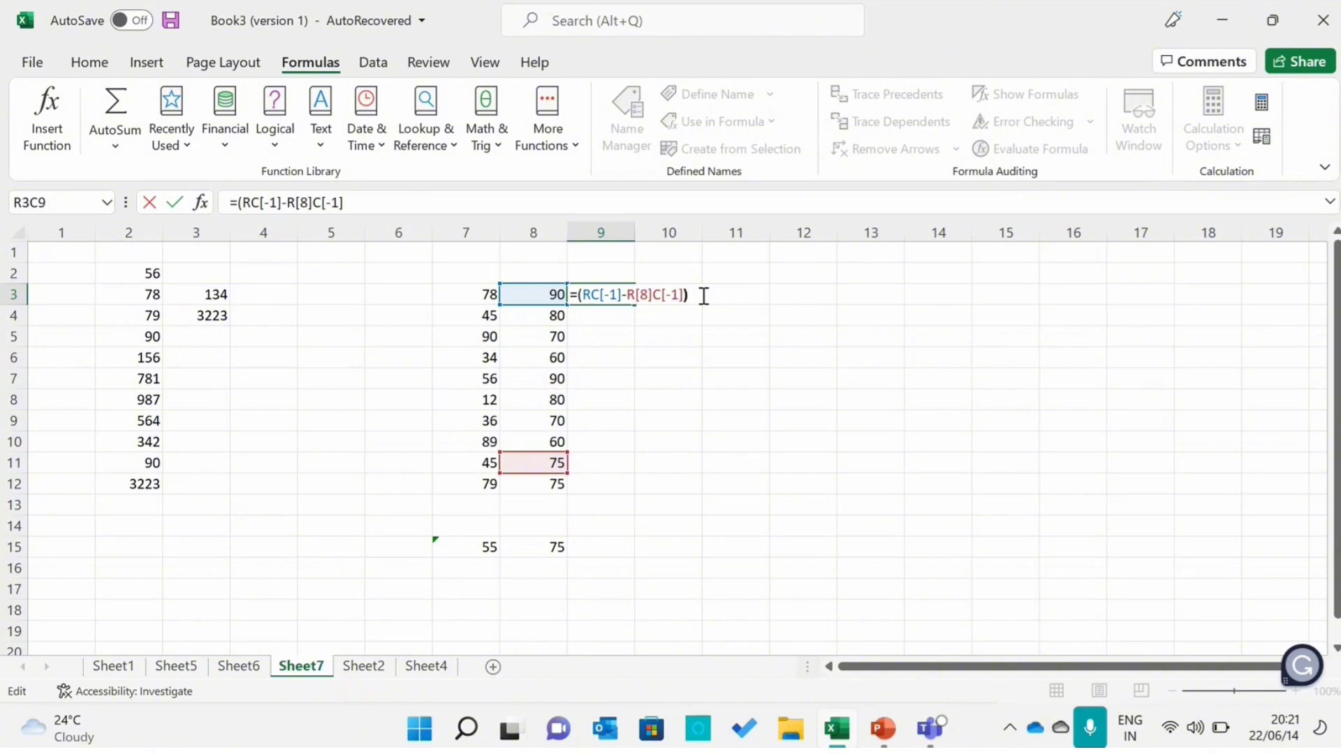
pyautogui.press('Return')
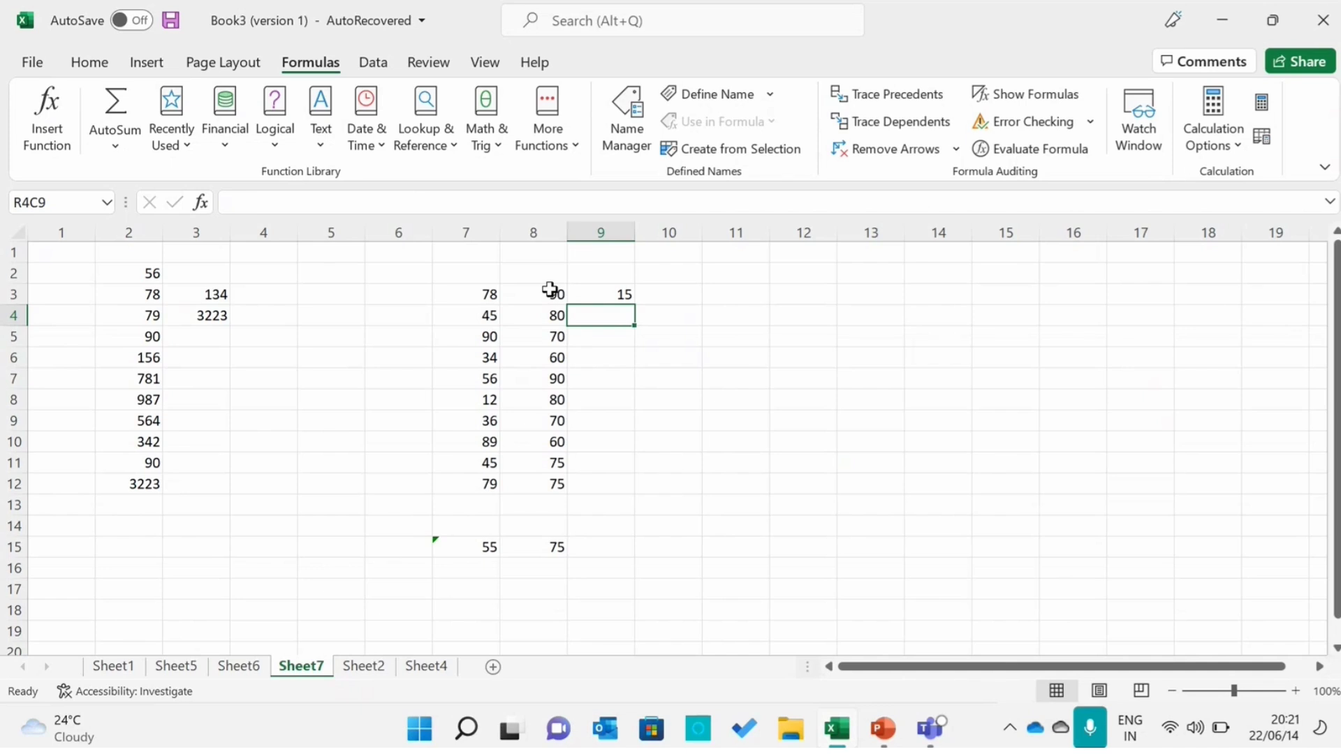
# - Begin a SUM formula in R4C9 with the column 8 range from row 3 to row 7 as its first argument
pyautogui.doubleClick(600, 314)
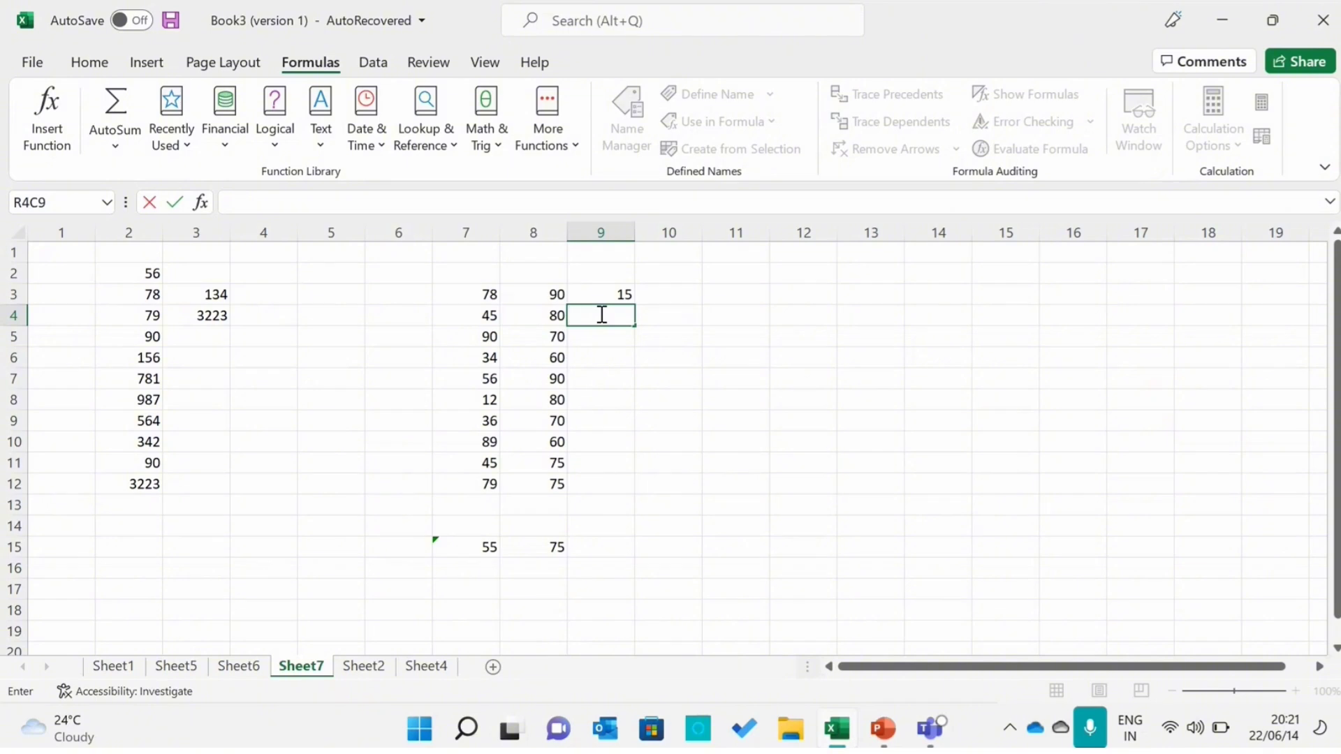
pyautogui.write('=S')
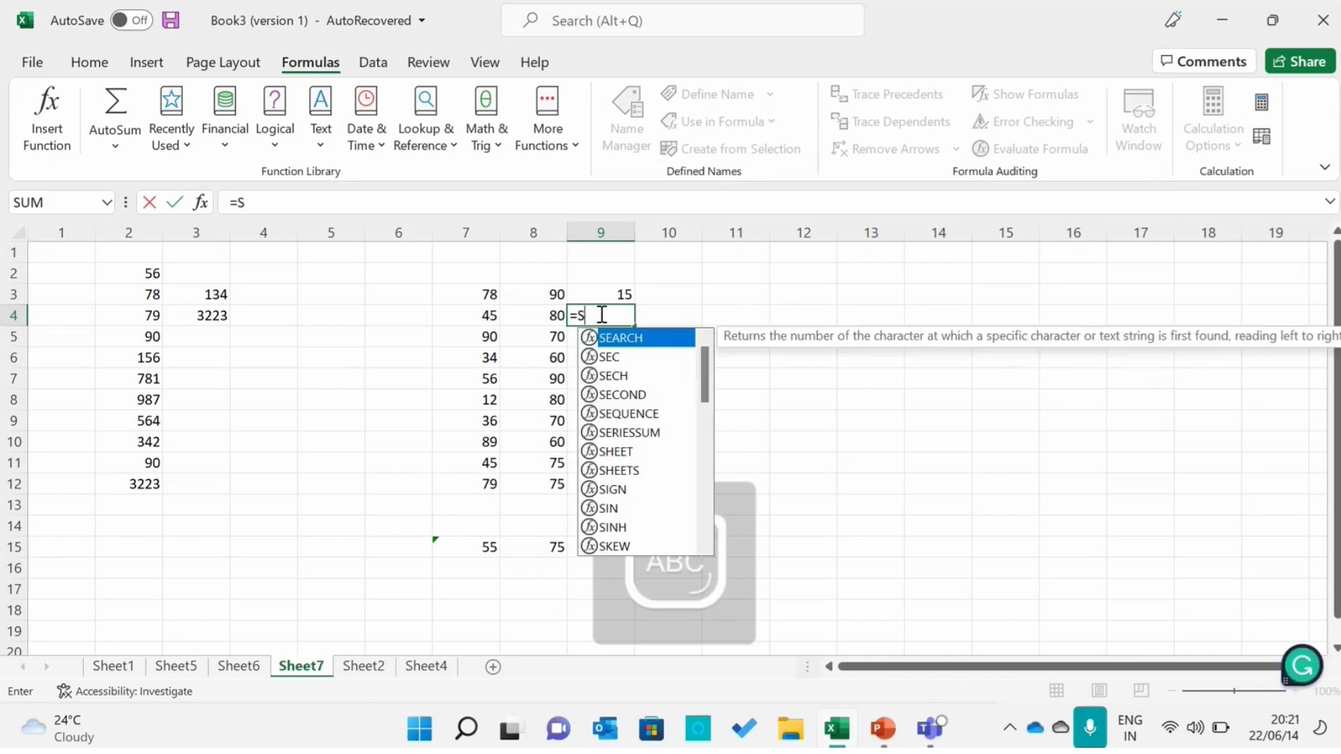
pyautogui.write('UM(')
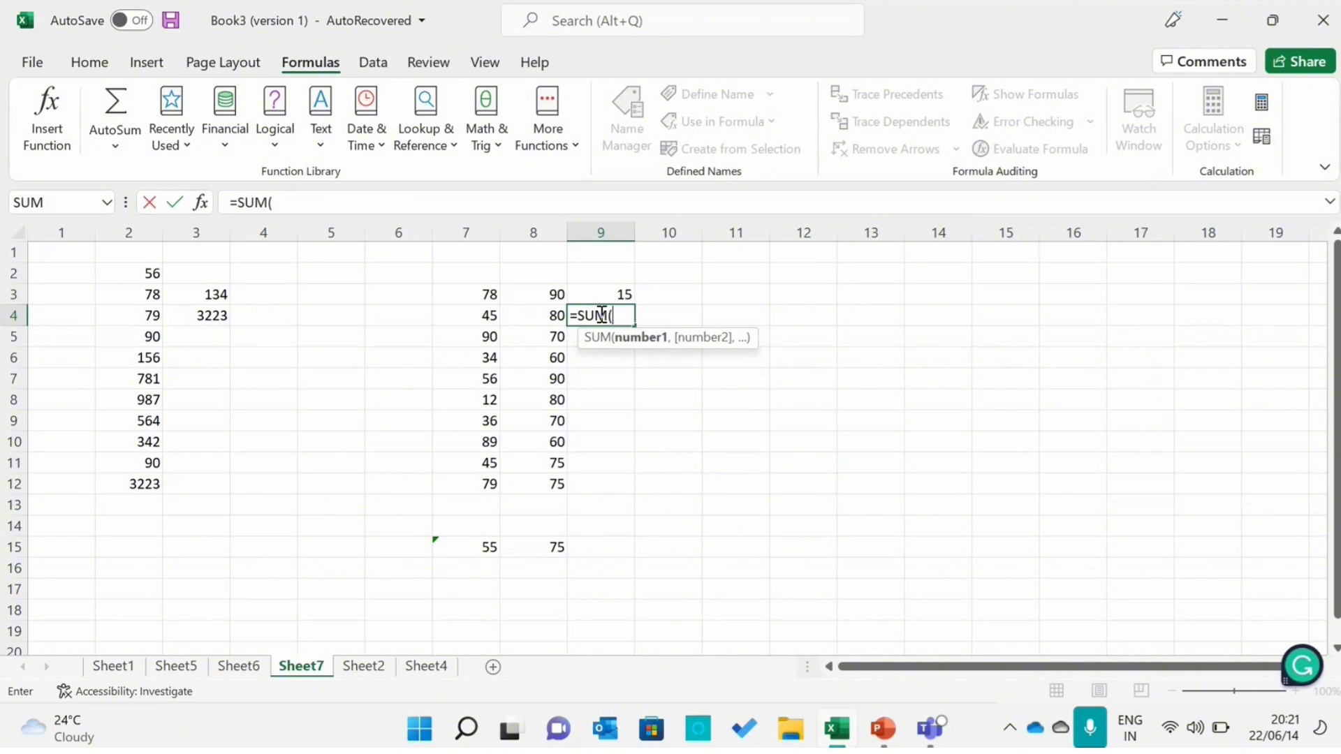
pyautogui.click(536, 290)
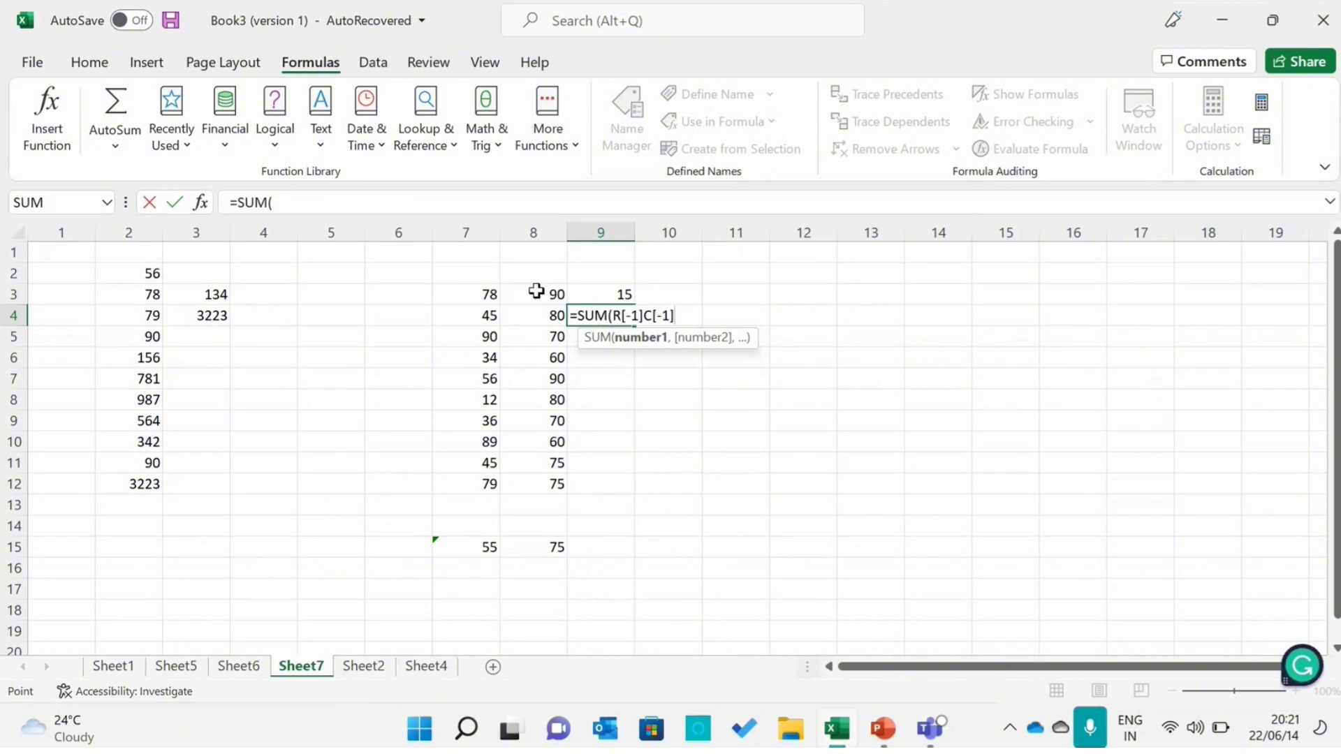
pyautogui.click(686, 317)
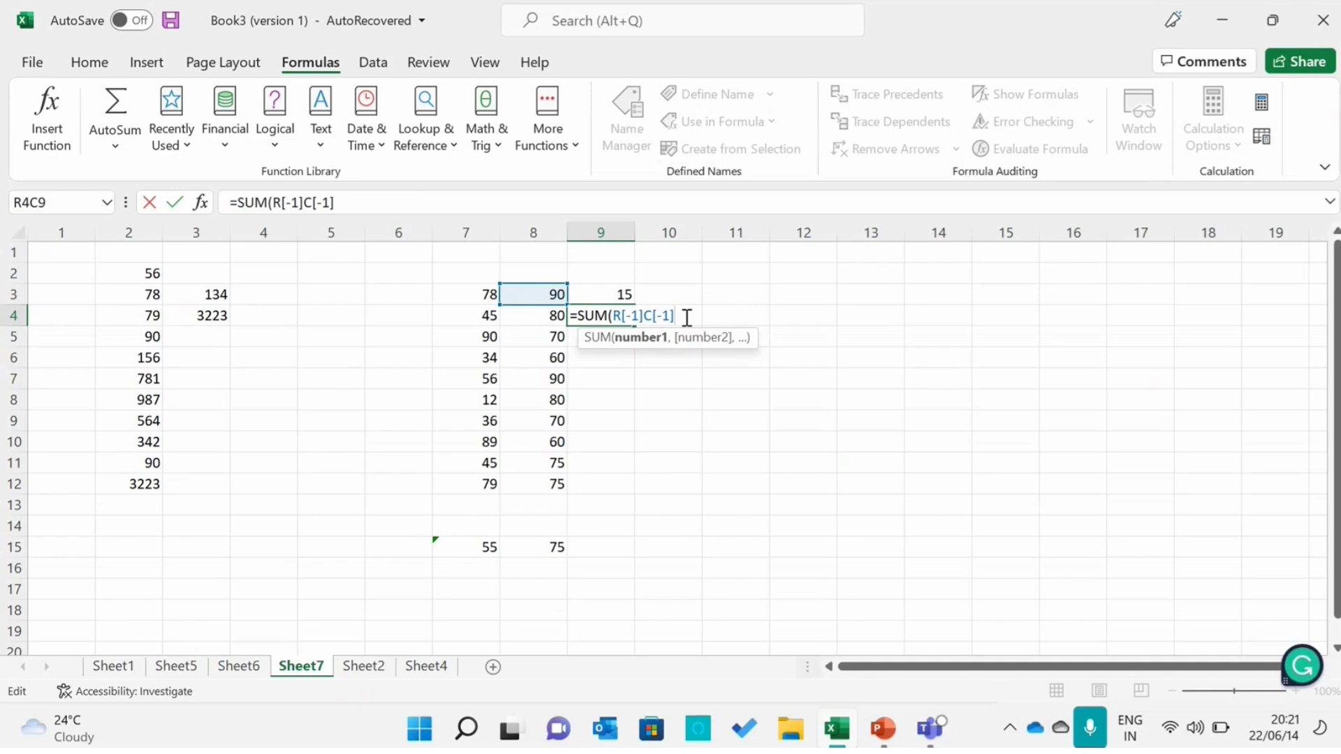
pyautogui.write(':')
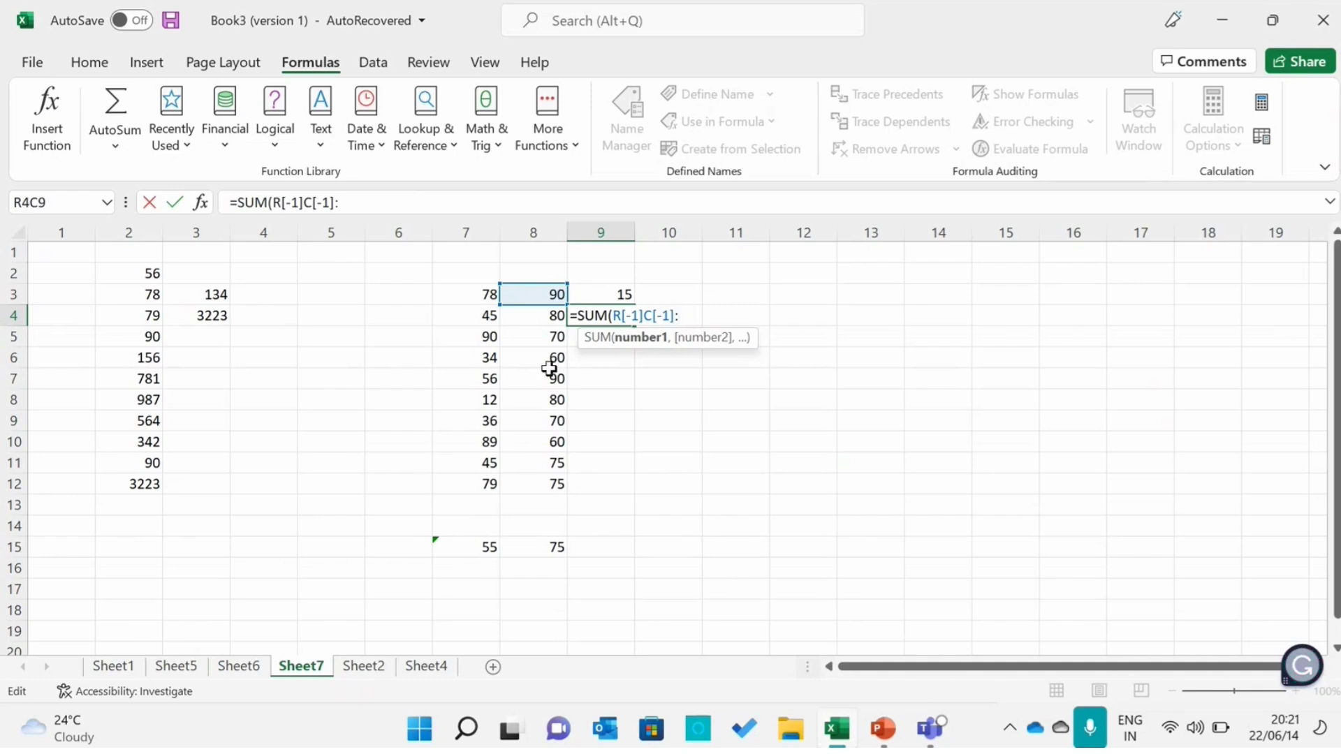
pyautogui.click(549, 372)
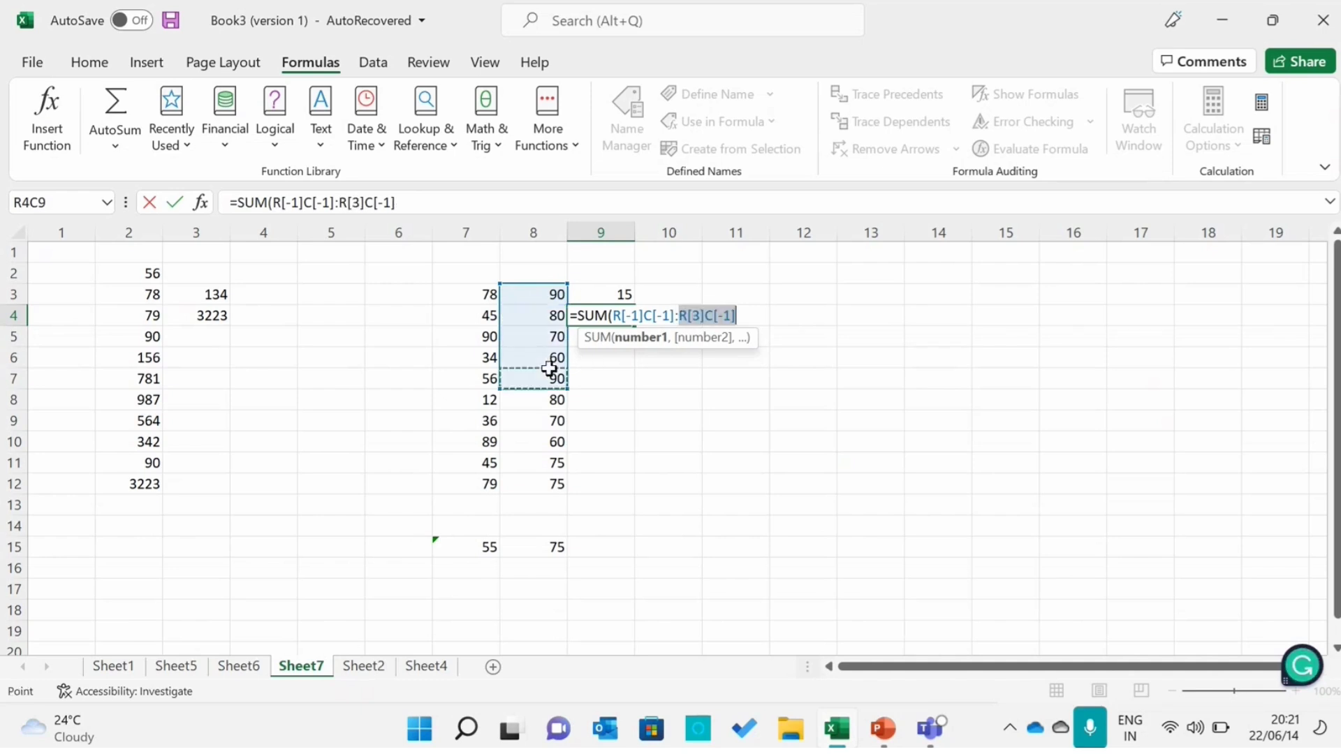
pyautogui.click(749, 310)
# - Complete the SUM formula in R4C9 with R[4]C[-1]-R[7]C[-1] as its second argument and commit it
pyautogui.write(',')
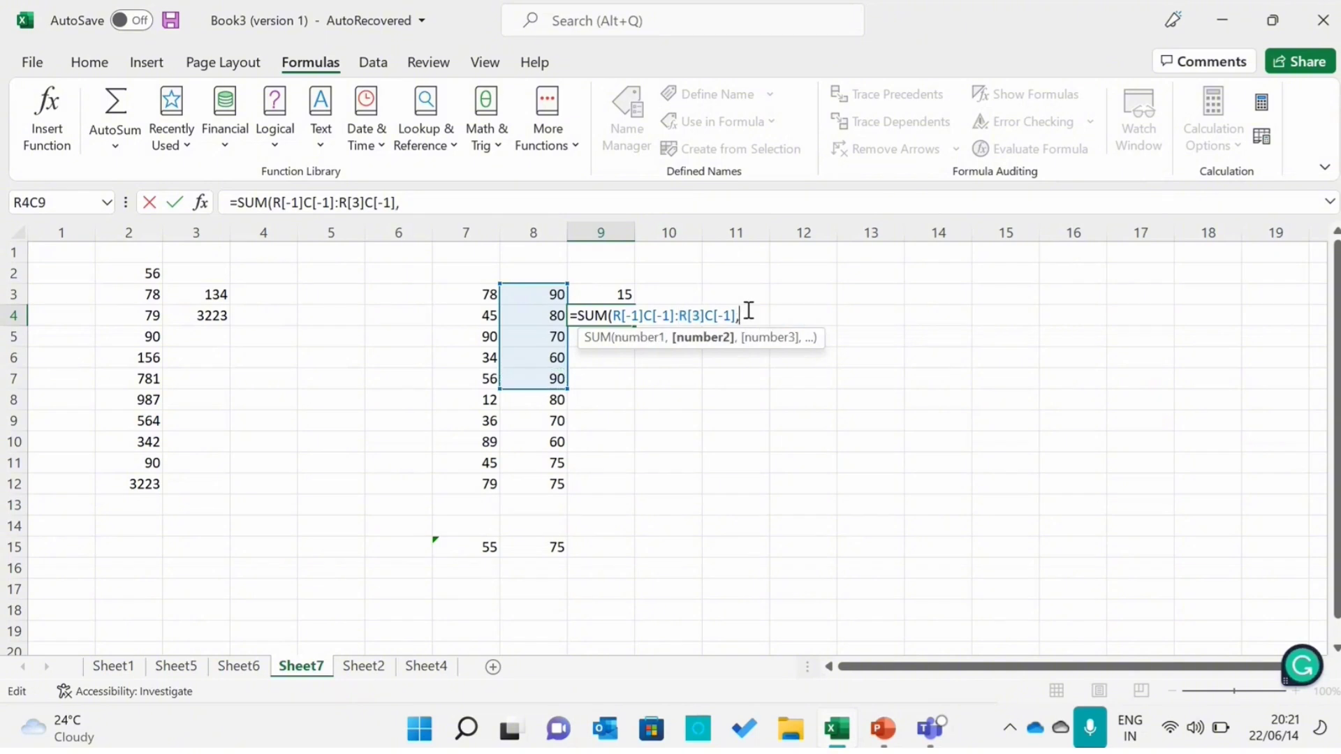
pyautogui.click(538, 399)
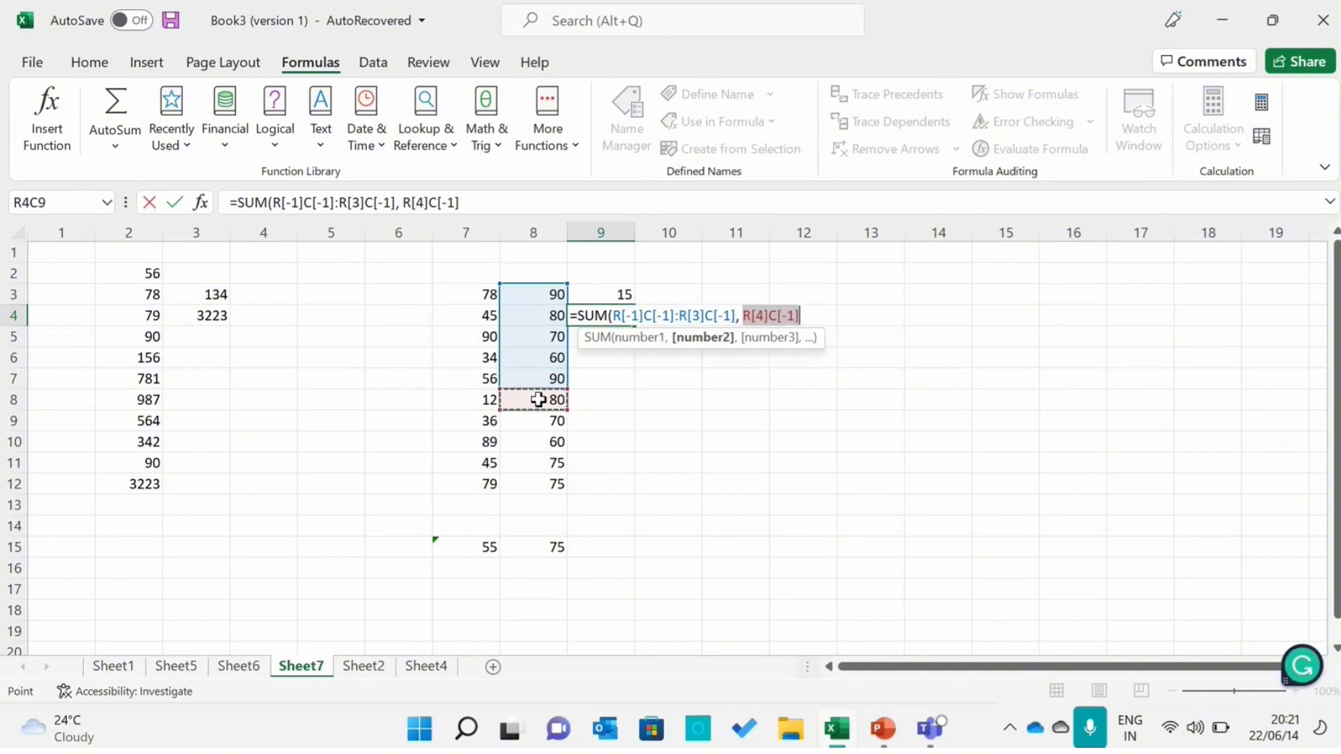
pyautogui.click(816, 316)
pyautogui.write('-')
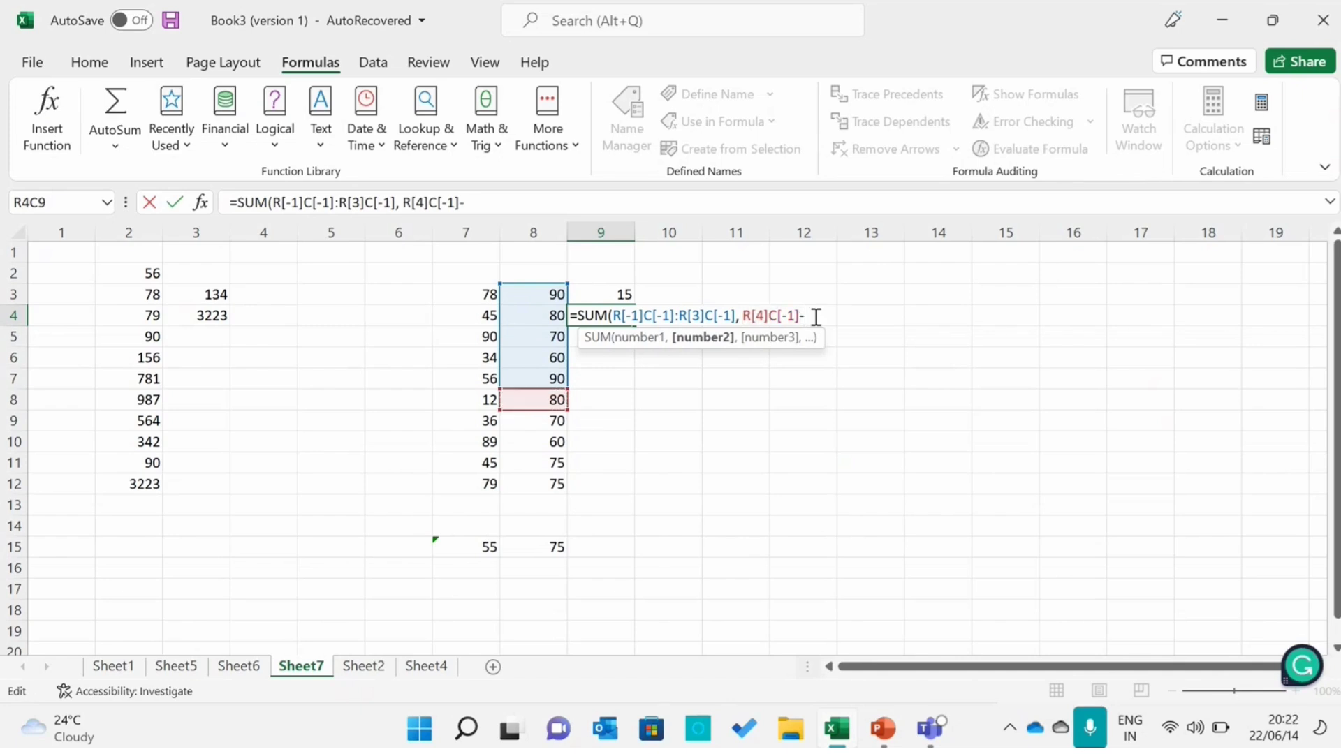
pyautogui.click(542, 463)
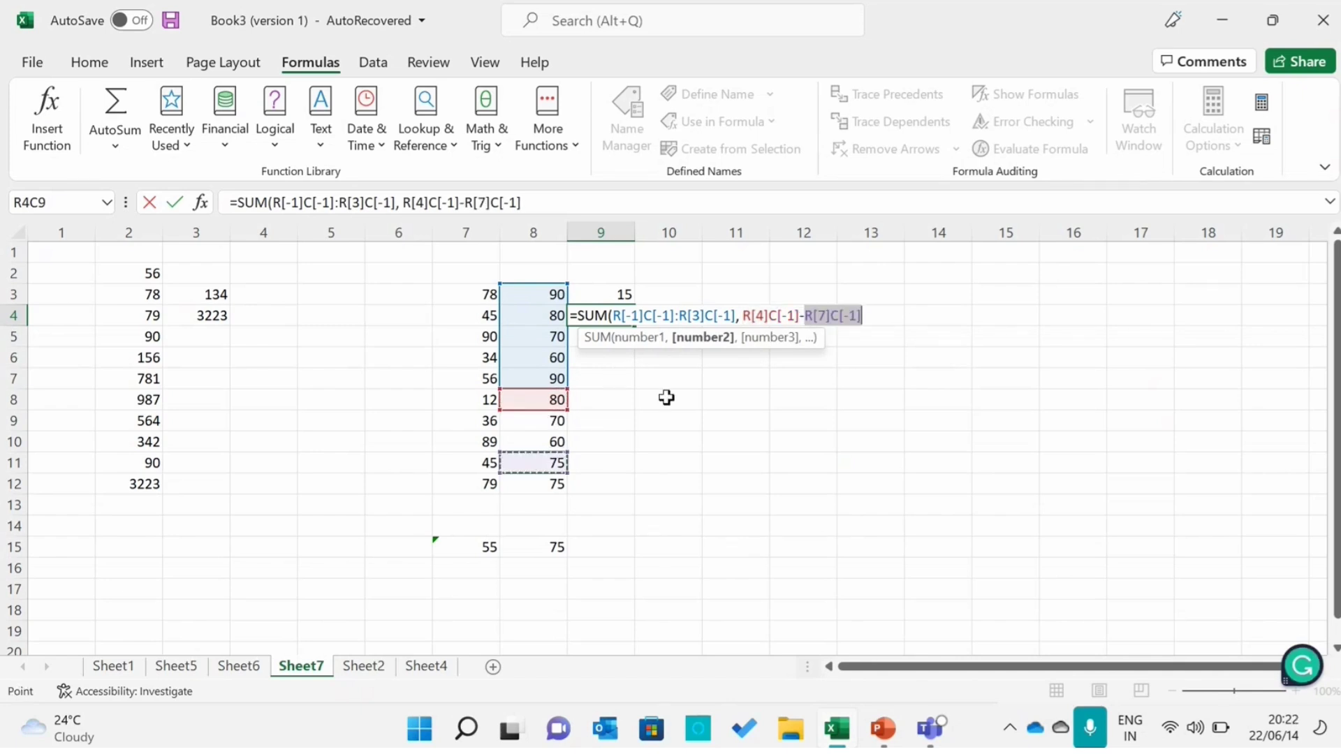
pyautogui.click(876, 307)
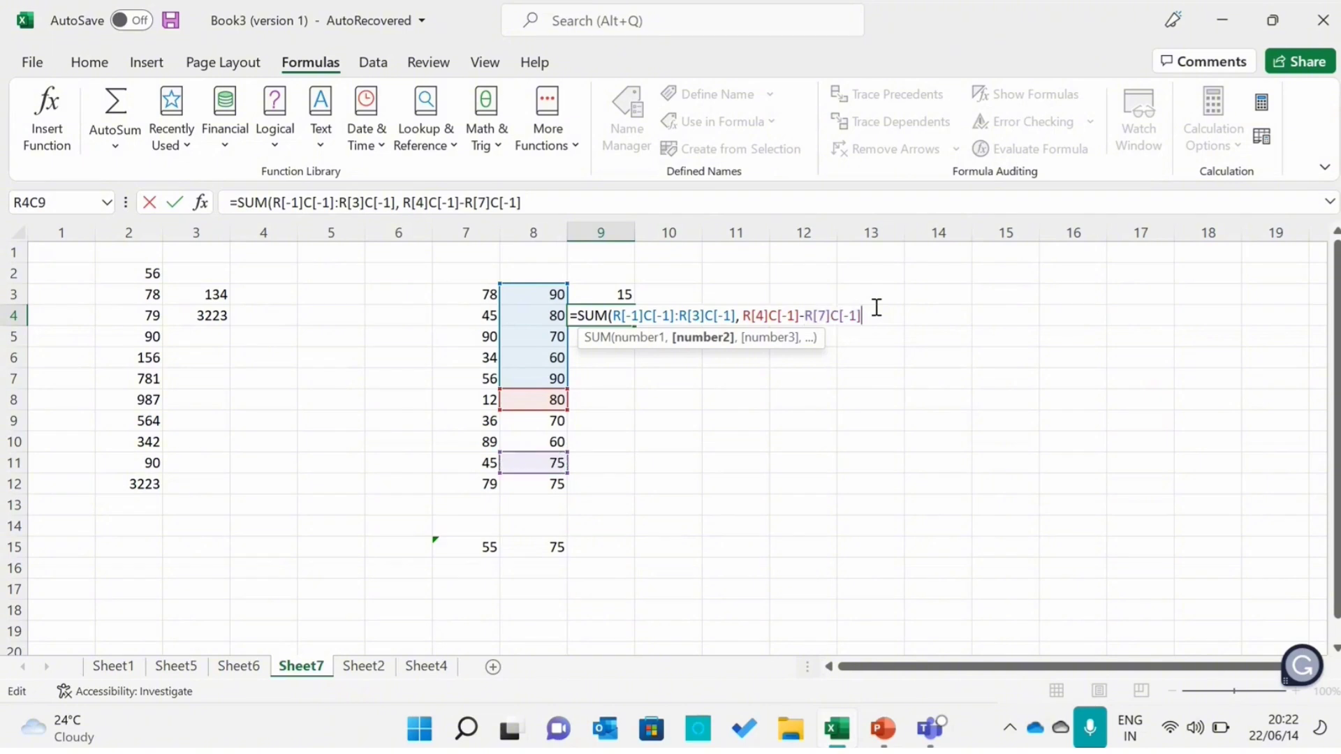
pyautogui.write(')')
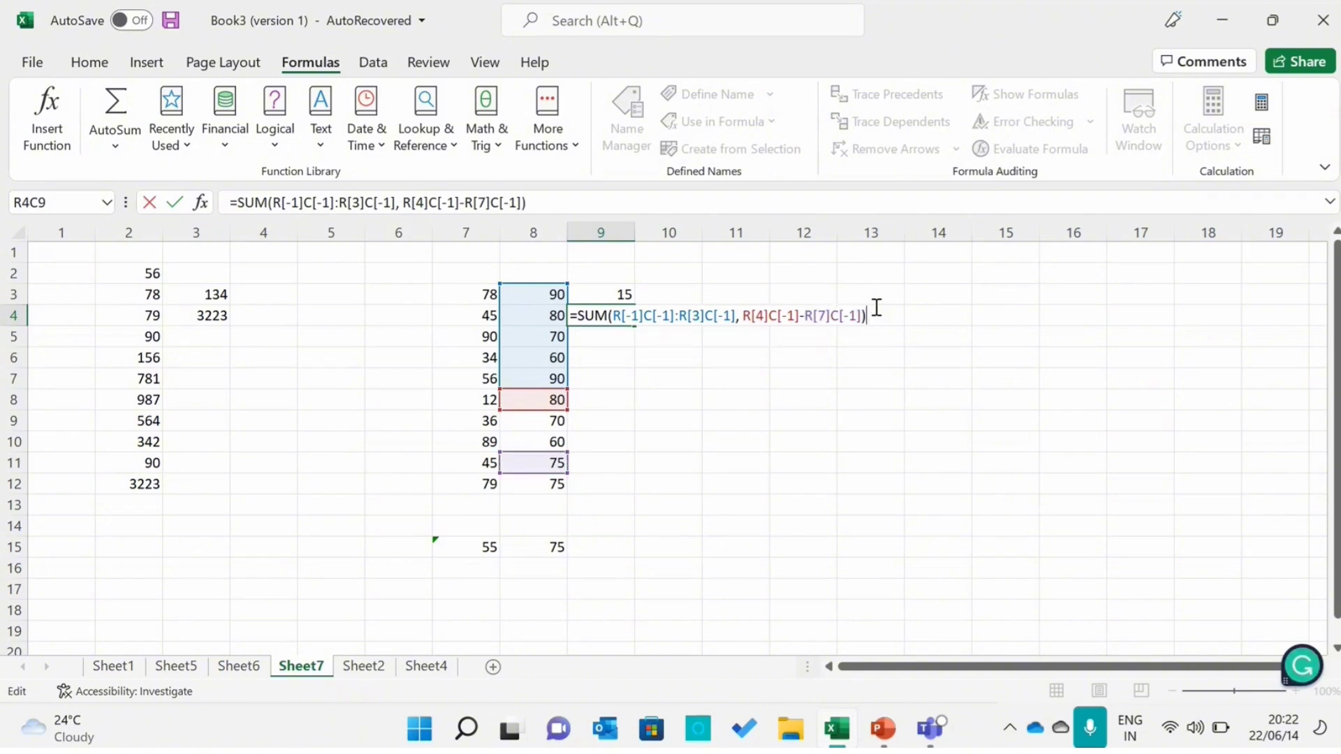
pyautogui.press('Return')
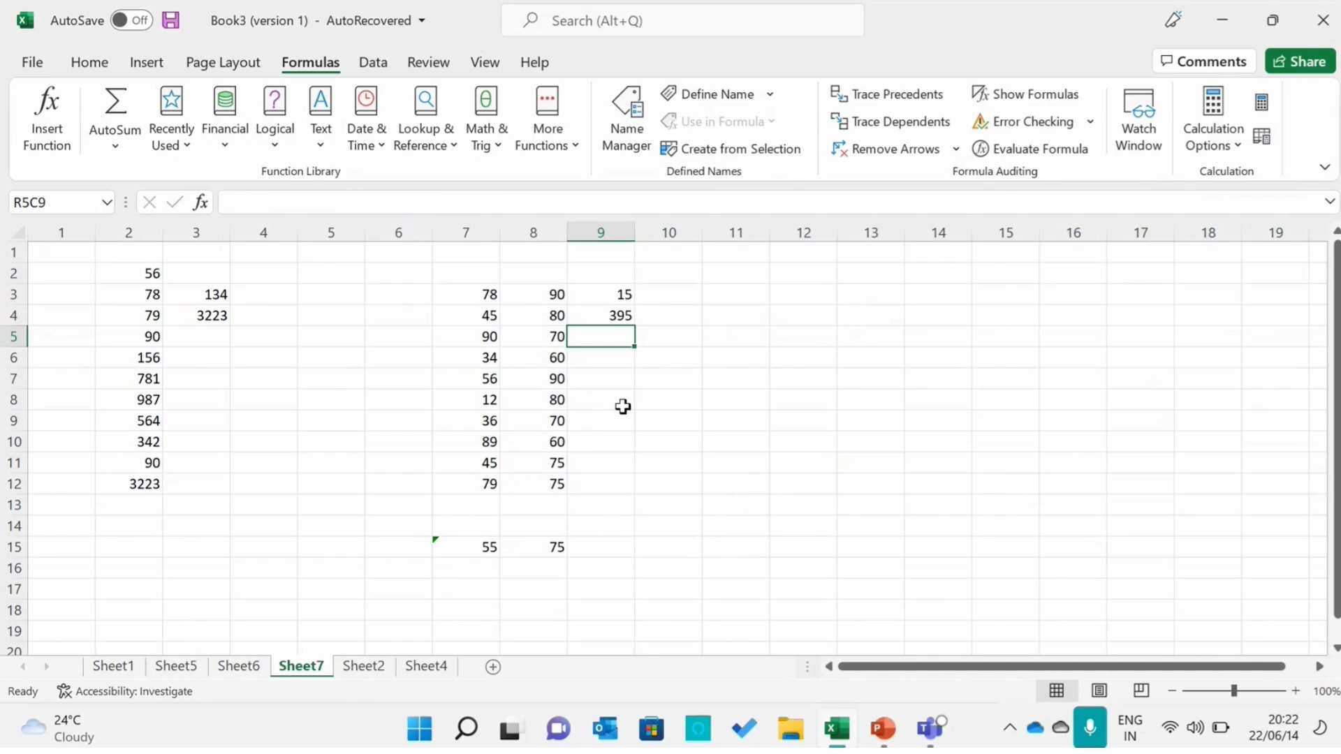
# - Replace the comma in the SUM formula of R4C9 with a minus sign, giving =SUM(R[-1]C[-1]:R[3]C[-1]-R[4]C[-1]-R[7]C[-1])
pyautogui.click(603, 317)
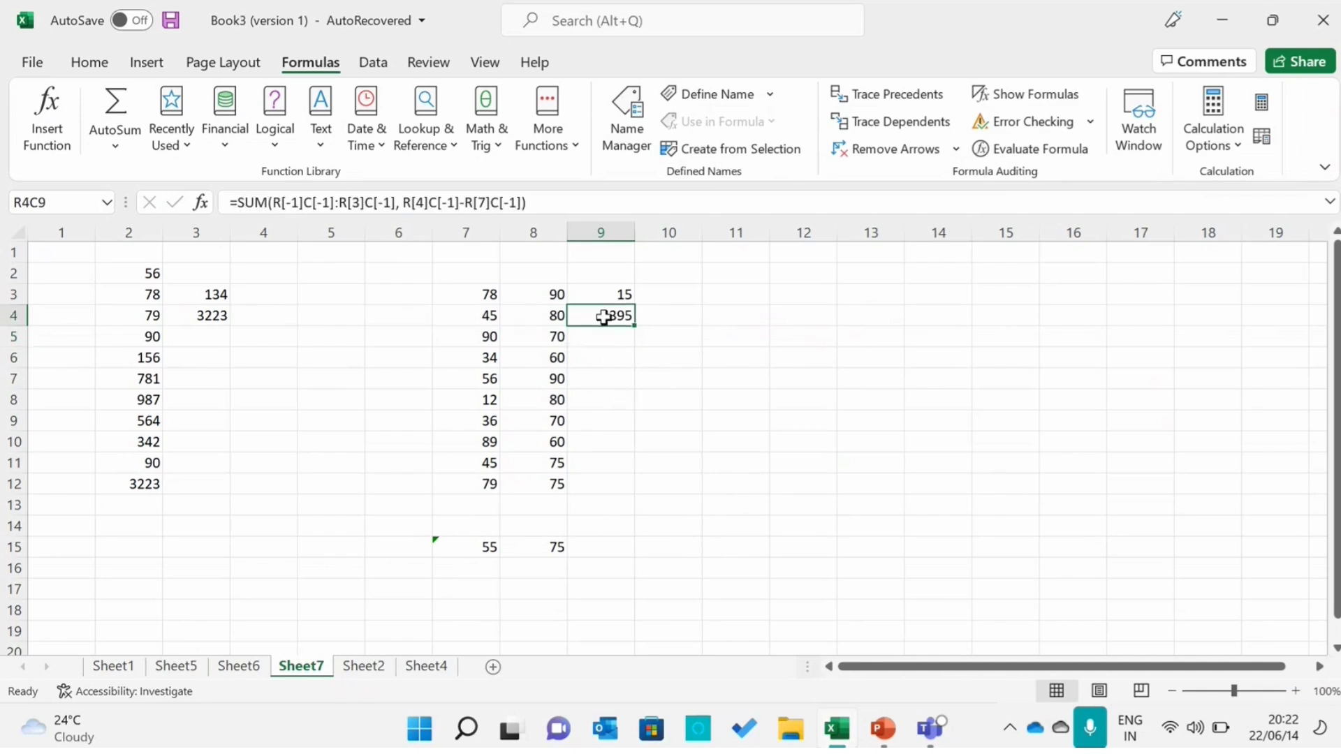
pyautogui.doubleClick(604, 317)
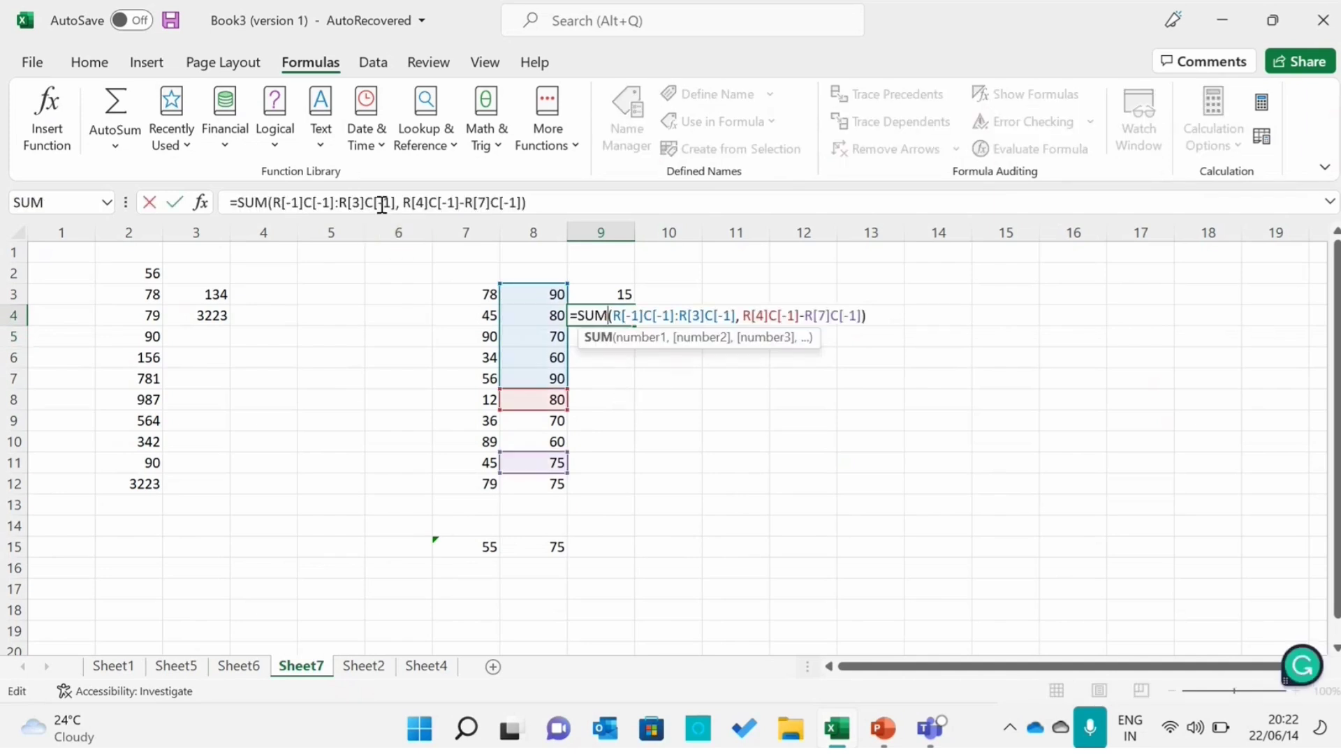
pyautogui.click(745, 317)
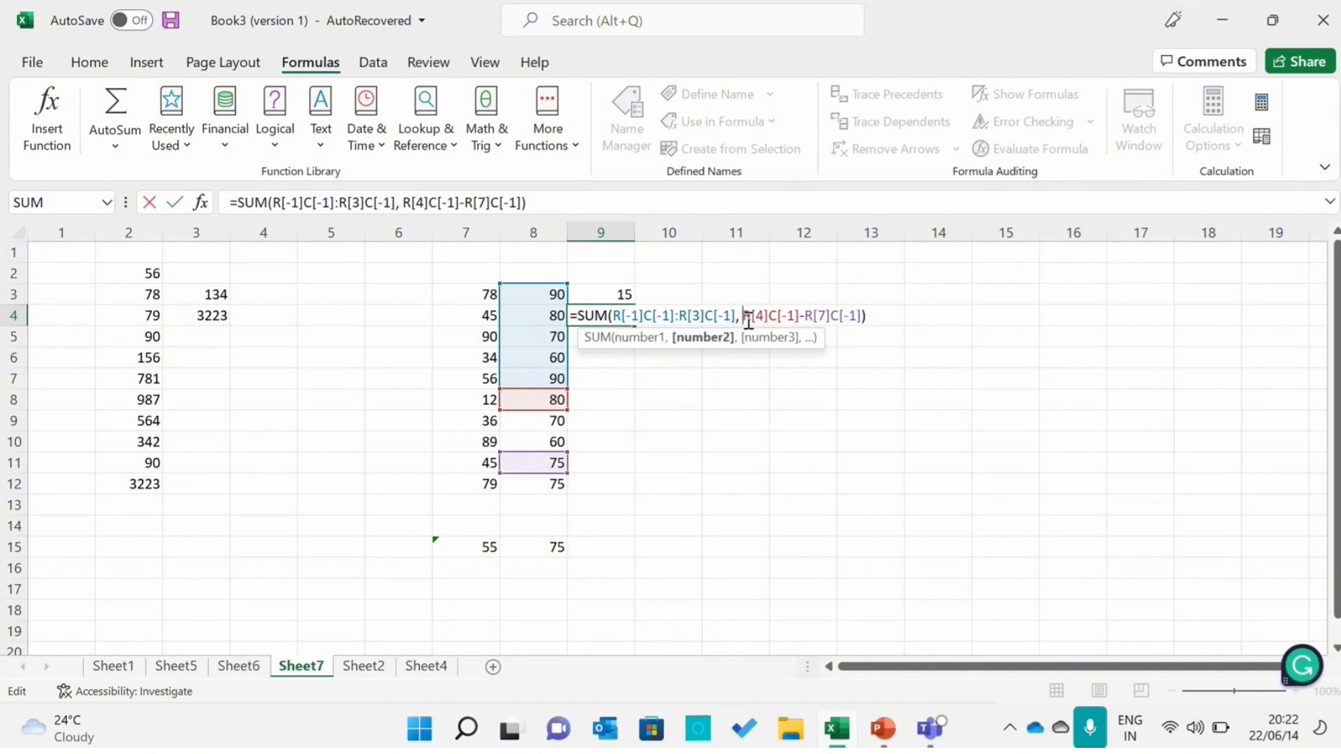
pyautogui.press('BackSpace')
pyautogui.press('BackSpace')
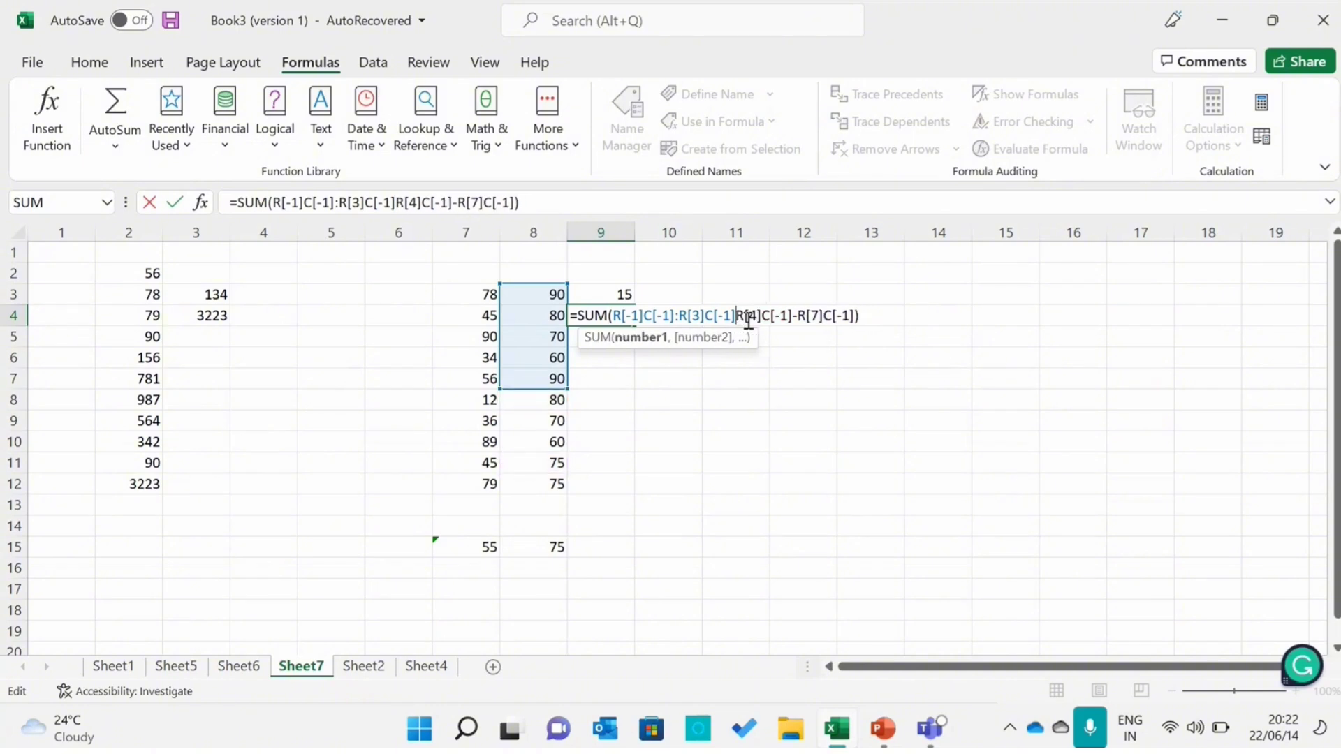
pyautogui.write('-')
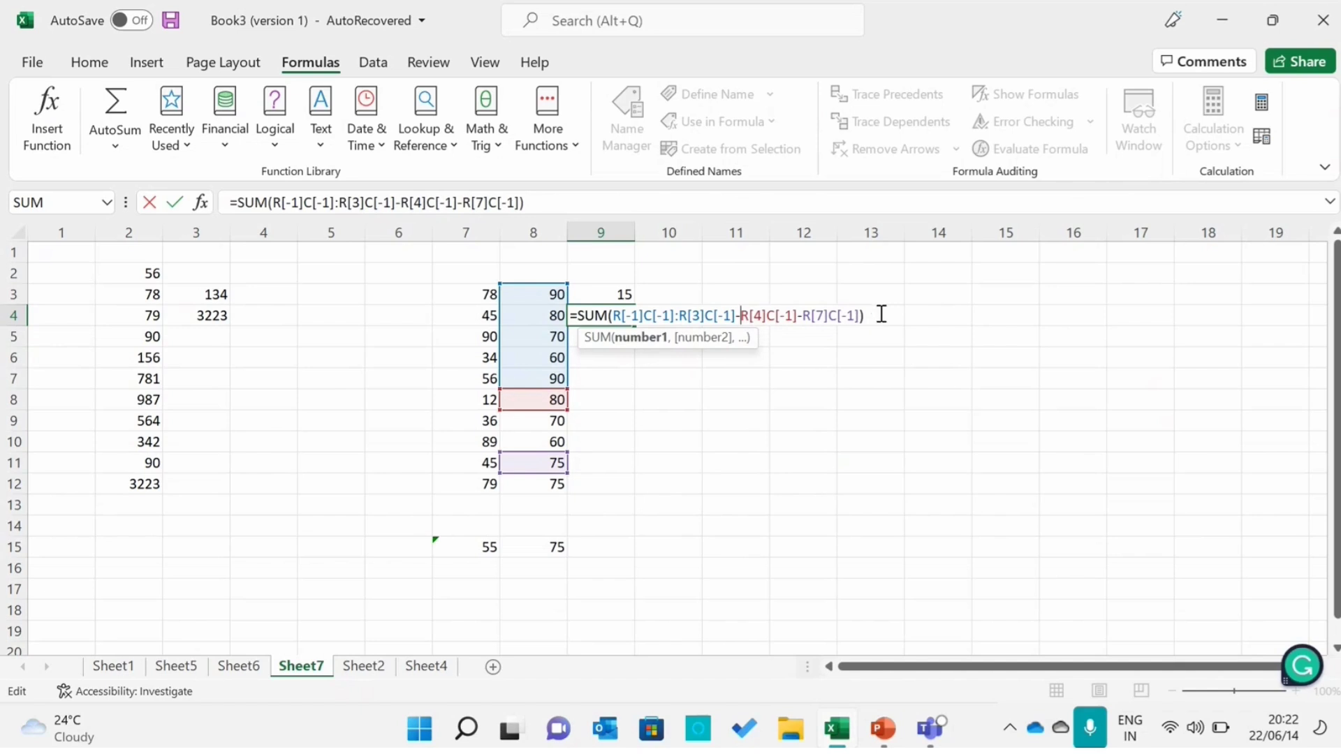
pyautogui.press('Return')
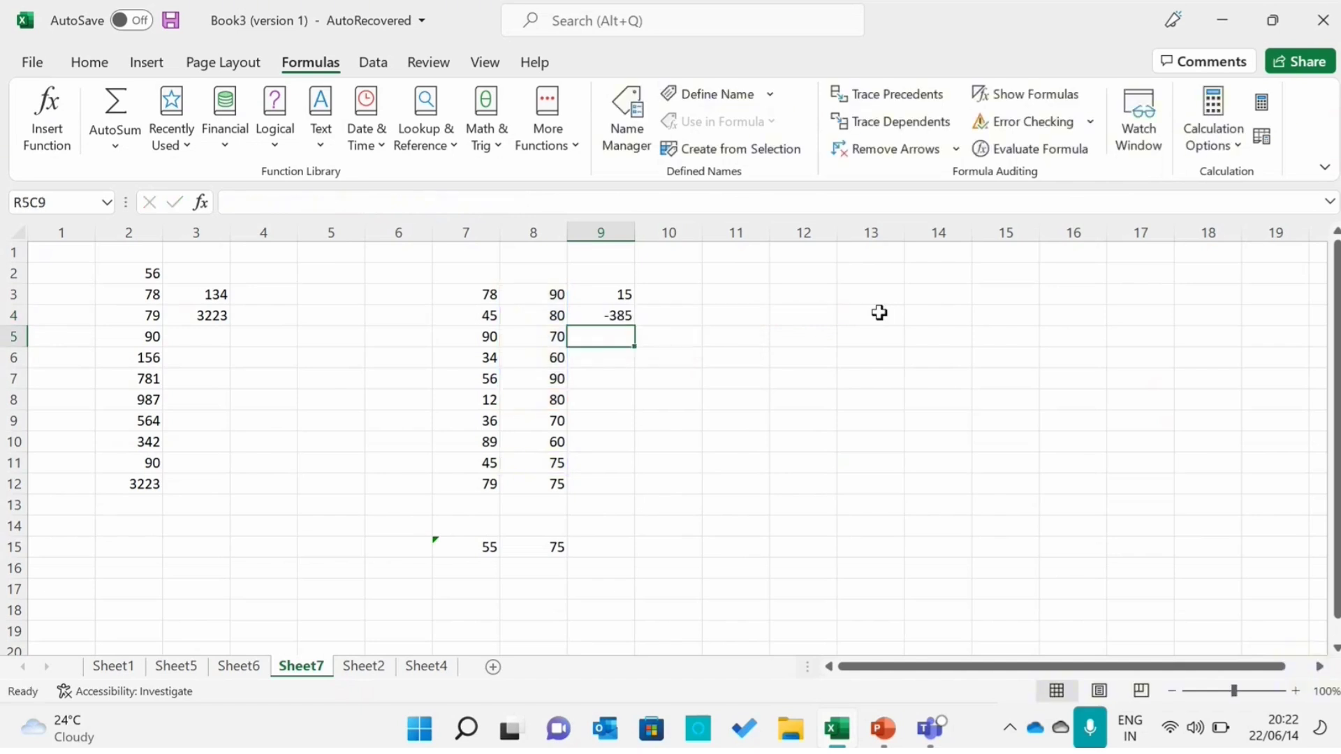
# - Change the minus sign after R[3]C[-1] in the SUM formula of R4C9 back to a comma
pyautogui.doubleClick(614, 315)
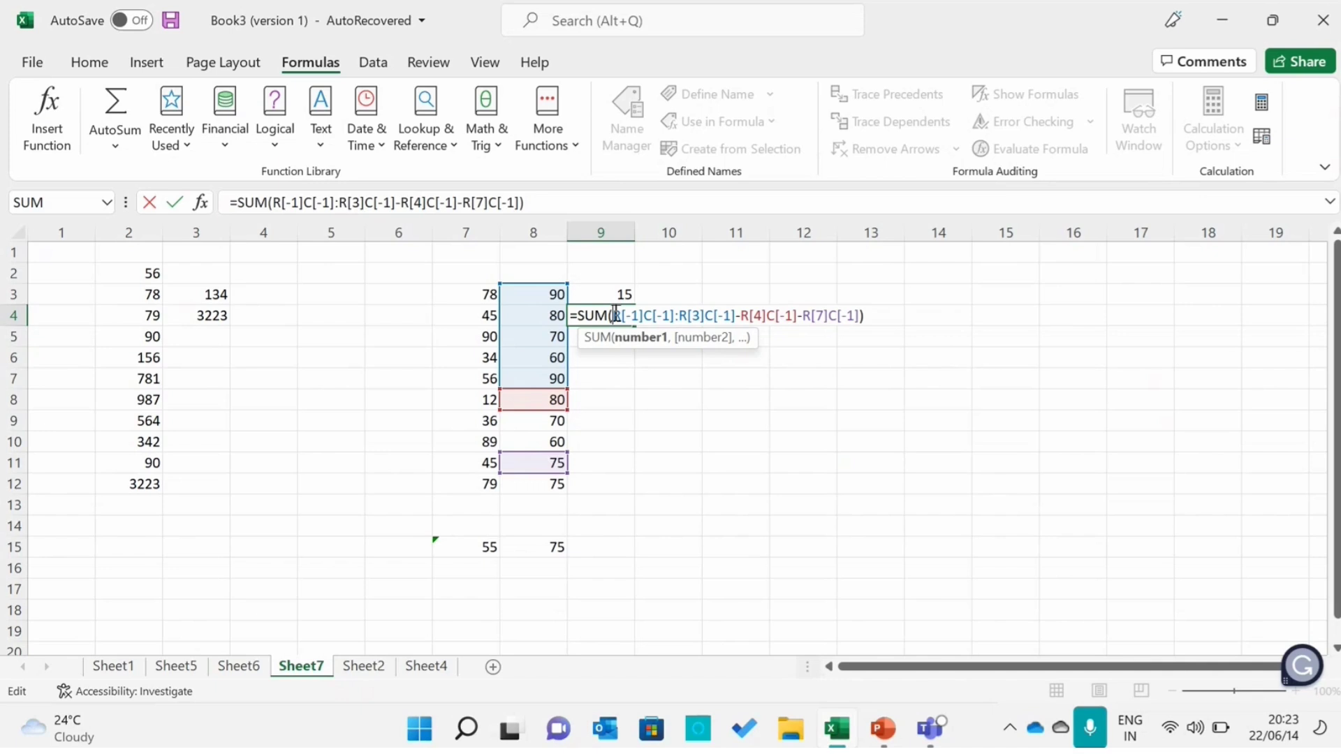
pyautogui.click(739, 319)
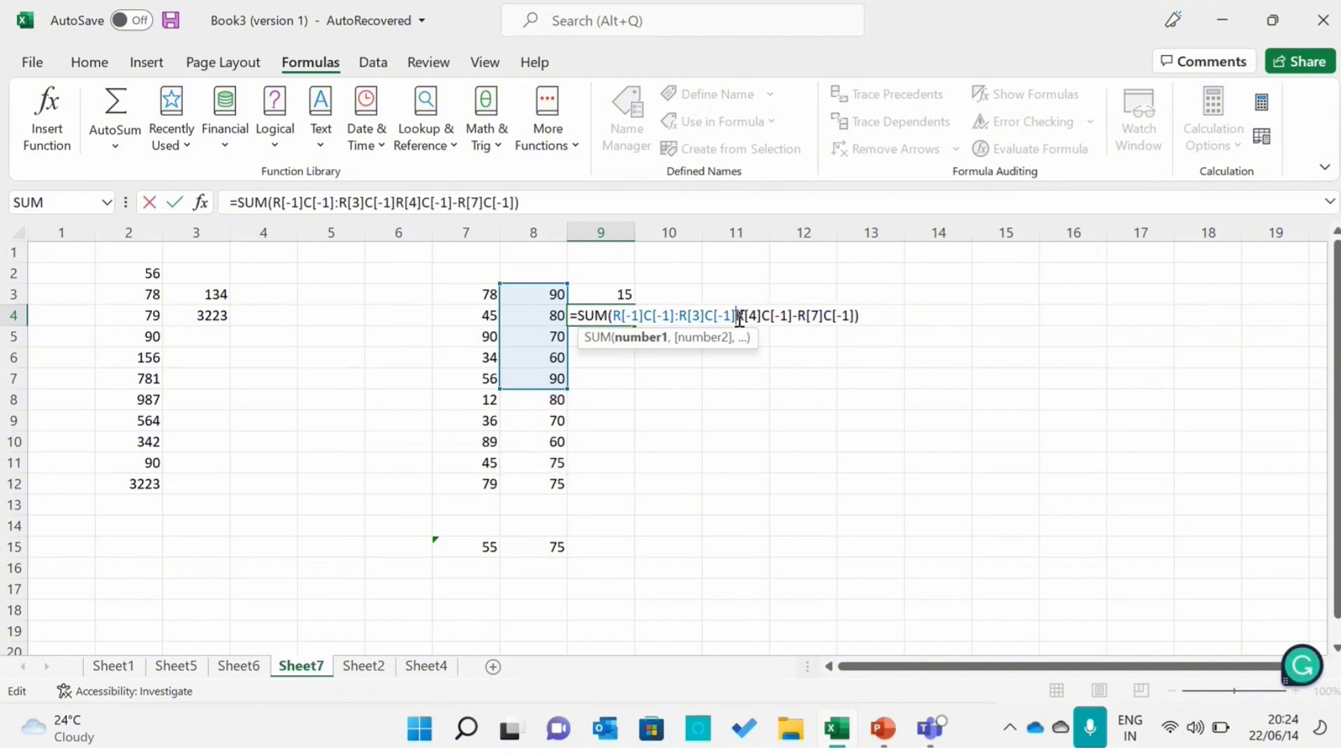
pyautogui.press('Delete')
pyautogui.write(',')
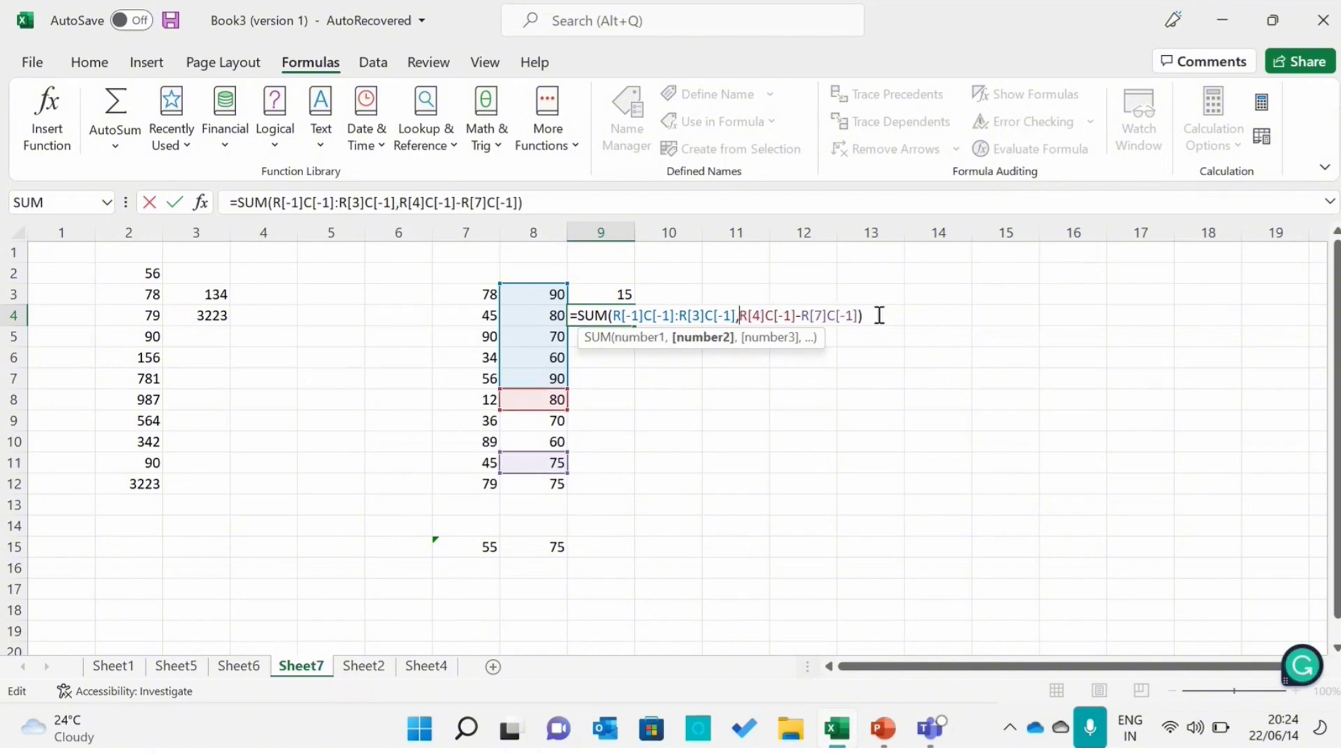